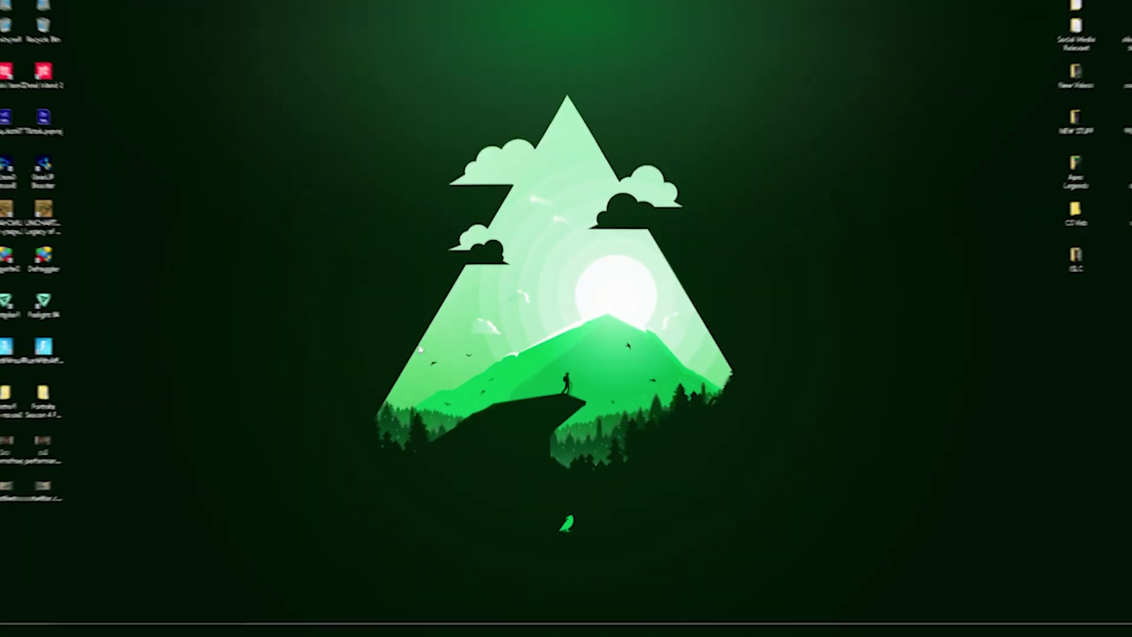
Step: Search Windows for 'temp' to find 'Delete temporary files'
{"action": "key", "text": "super"}
{"action": "type", "text": "temp"}
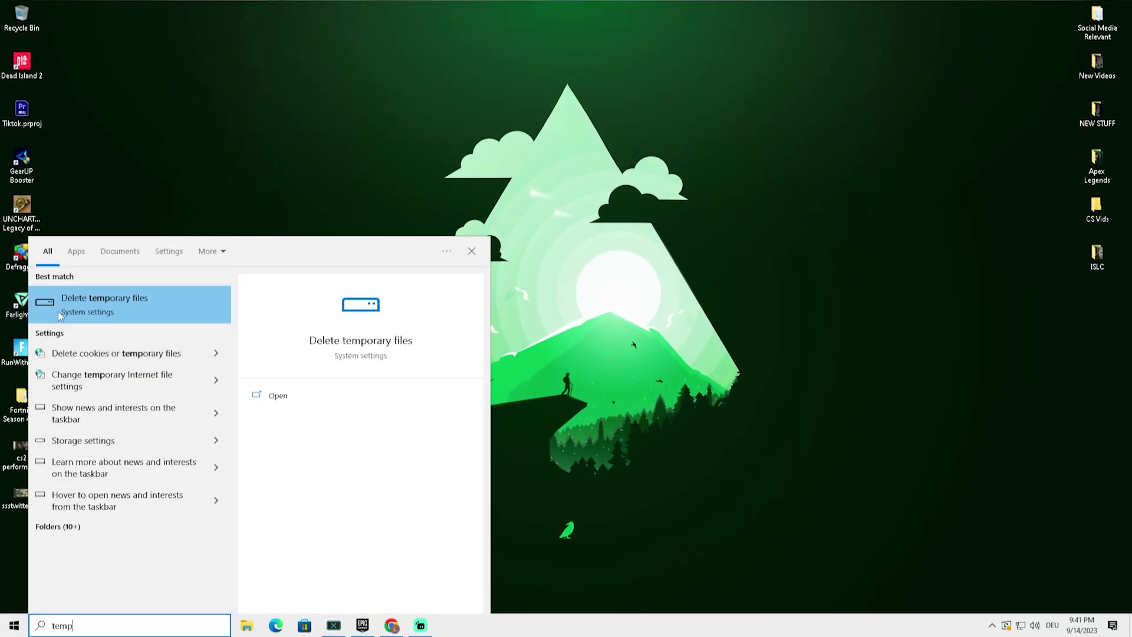
Step: Remove all temporary files in Storage settings, including Delivery Optimization Files
{"action": "left_click", "coordinate": [94, 306]}
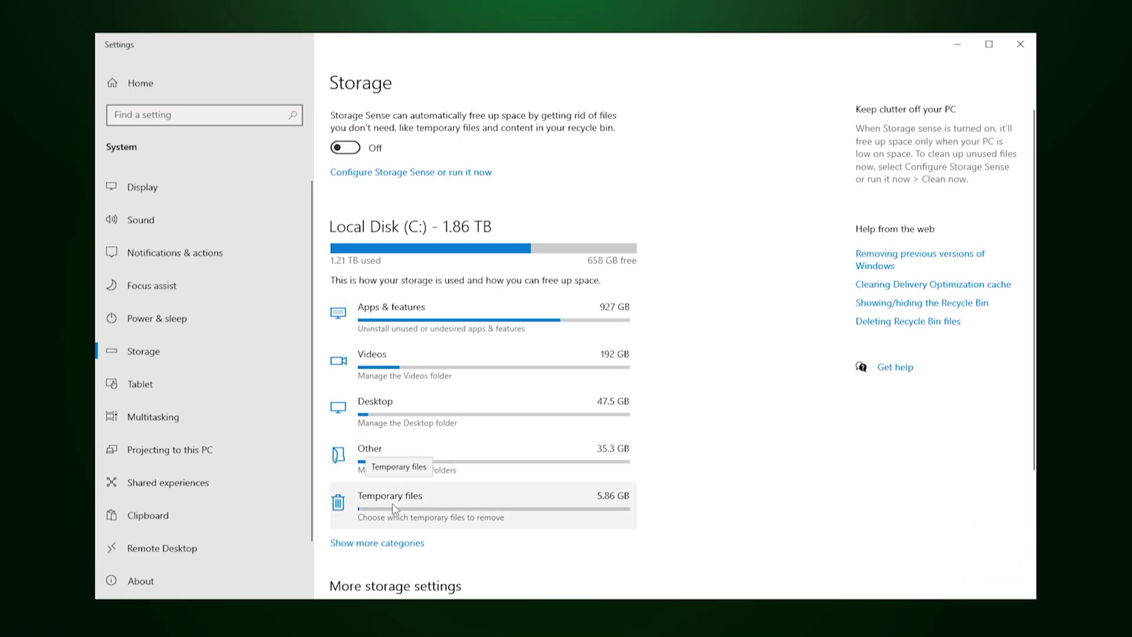
{"action": "left_click", "coordinate": [394, 505]}
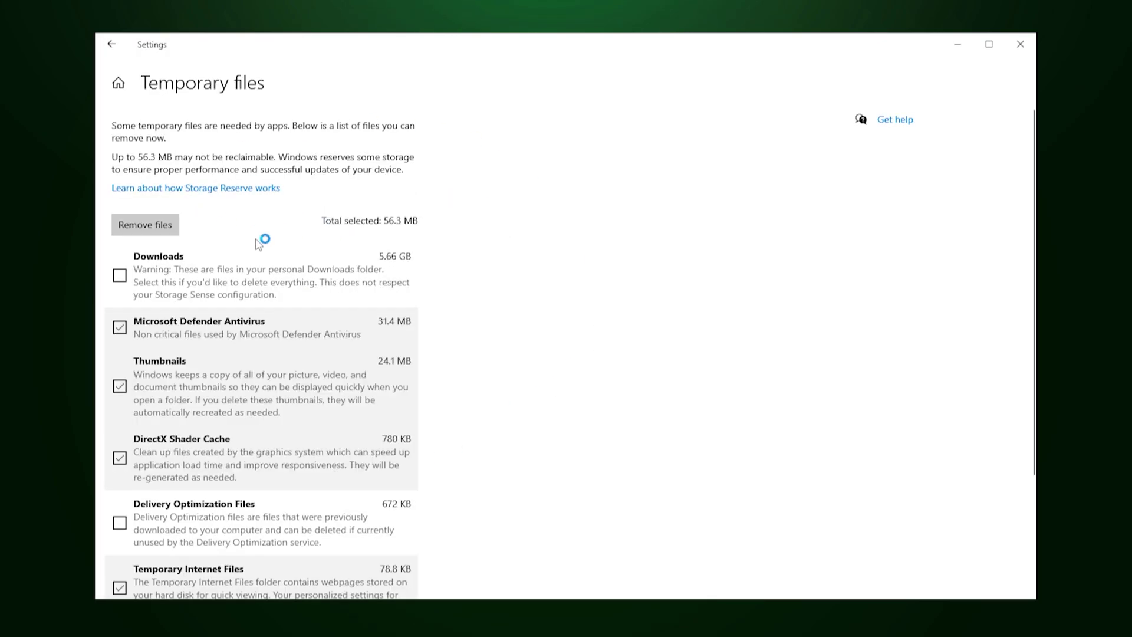
{"action": "scroll", "coordinate": [203, 331], "scroll_direction": "down", "scroll_amount": 2}
{"action": "scroll", "coordinate": [204, 331], "scroll_direction": "down", "scroll_amount": 2}
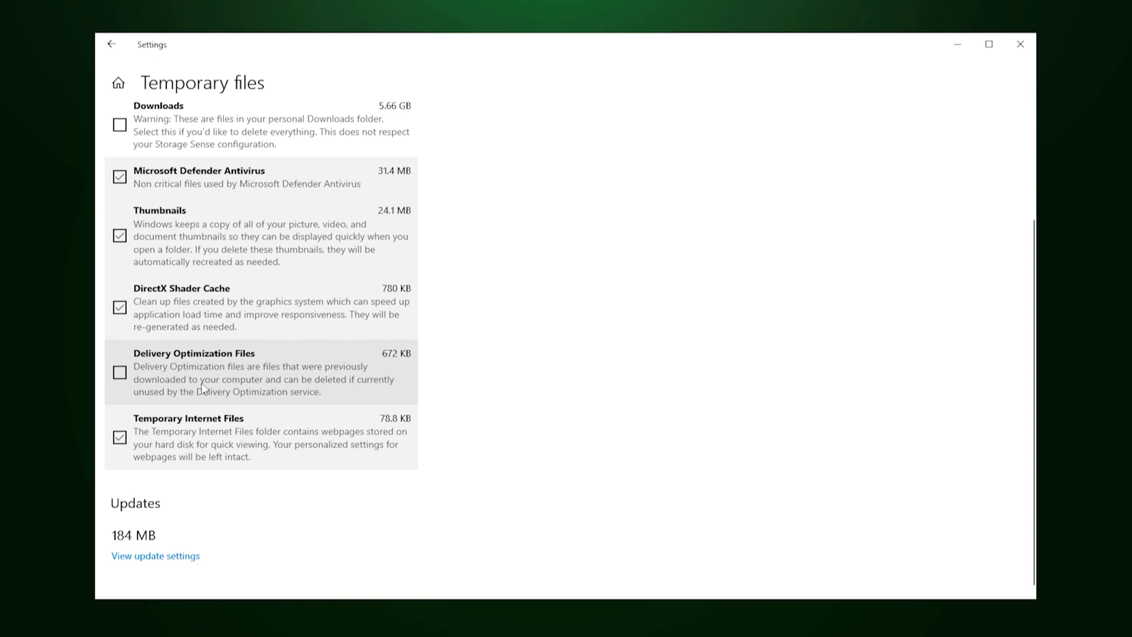
{"action": "left_click", "coordinate": [119, 372]}
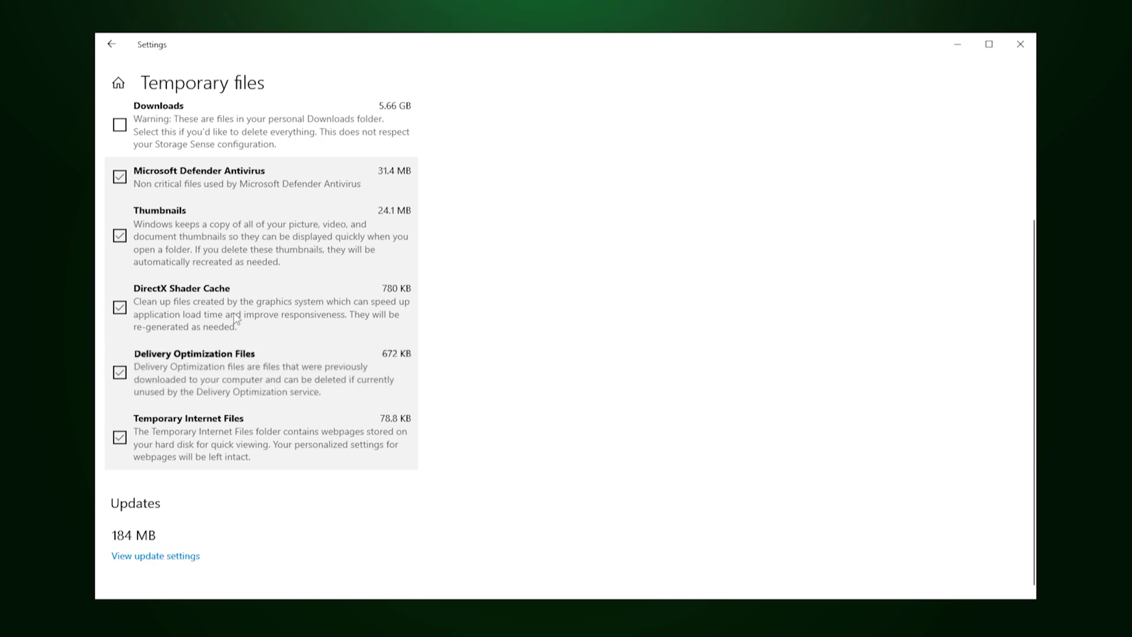
{"action": "scroll", "coordinate": [165, 331], "scroll_direction": "up", "scroll_amount": 5}
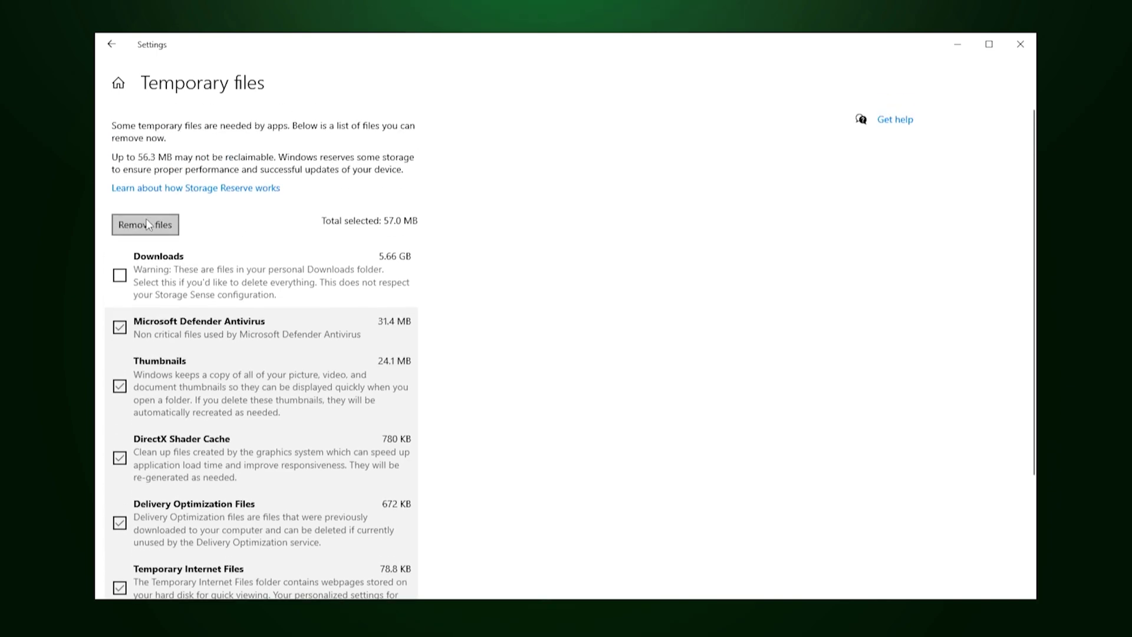
{"action": "left_click", "coordinate": [144, 223]}
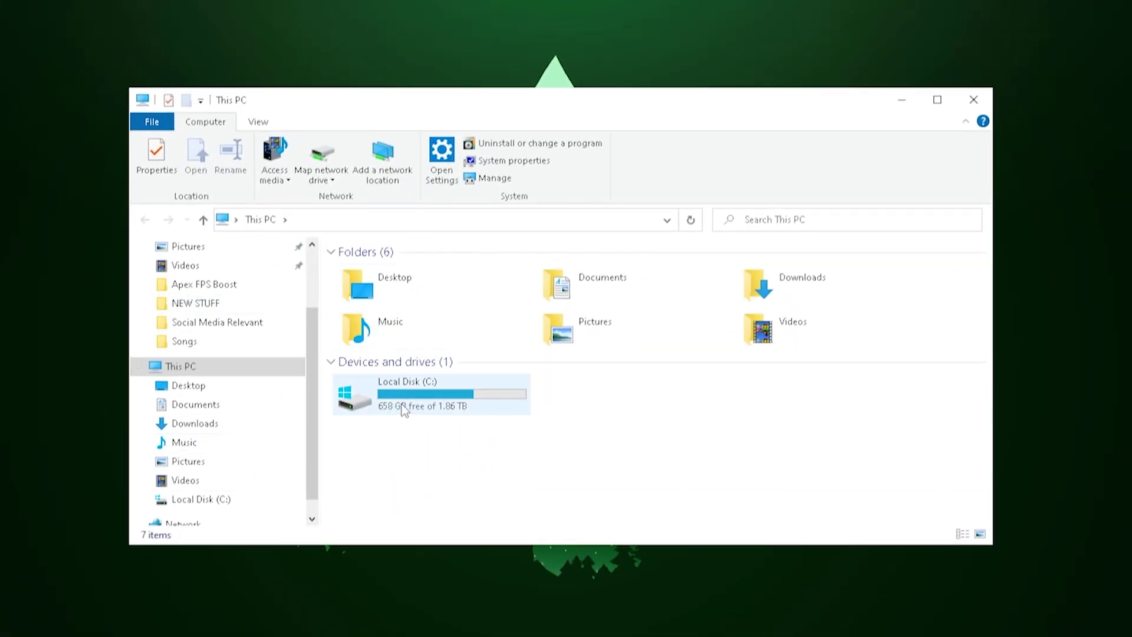
Step: Browse to C:\Program Files\Epic Games\Fortnite\FortniteGame\Binaries\Win64
{"action": "double_click", "coordinate": [401, 404]}
{"action": "double_click", "coordinate": [384, 356]}
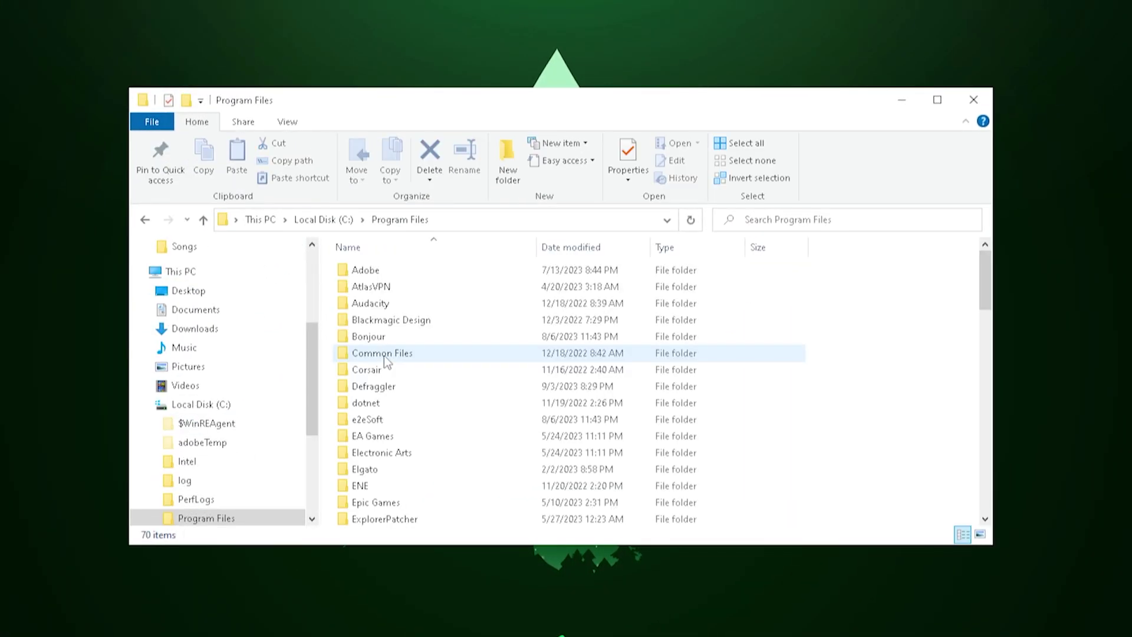
{"action": "scroll", "coordinate": [383, 360], "scroll_direction": "down", "scroll_amount": 3}
{"action": "left_click", "coordinate": [384, 368]}
{"action": "double_click", "coordinate": [383, 368]}
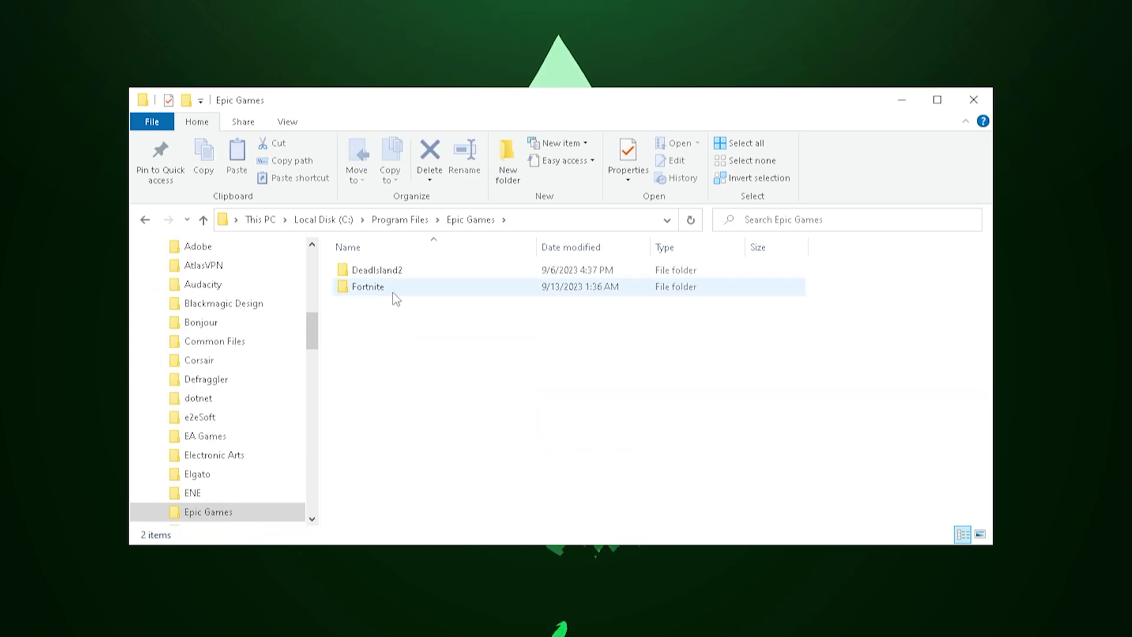
{"action": "double_click", "coordinate": [372, 285]}
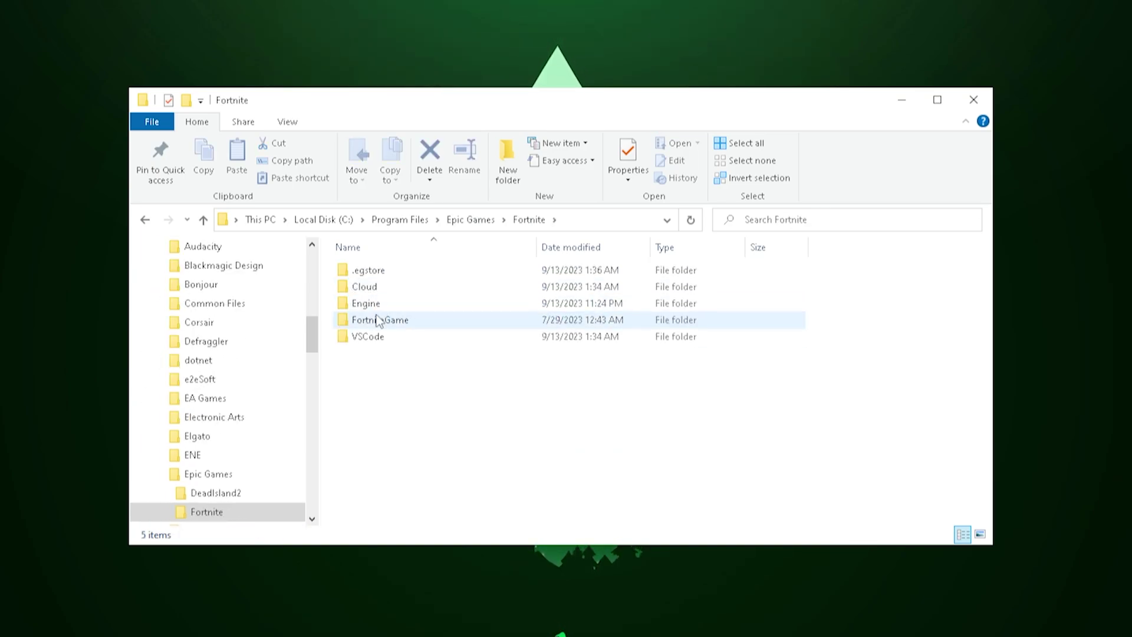
{"action": "double_click", "coordinate": [374, 320]}
{"action": "left_click", "coordinate": [376, 275]}
{"action": "double_click", "coordinate": [375, 274]}
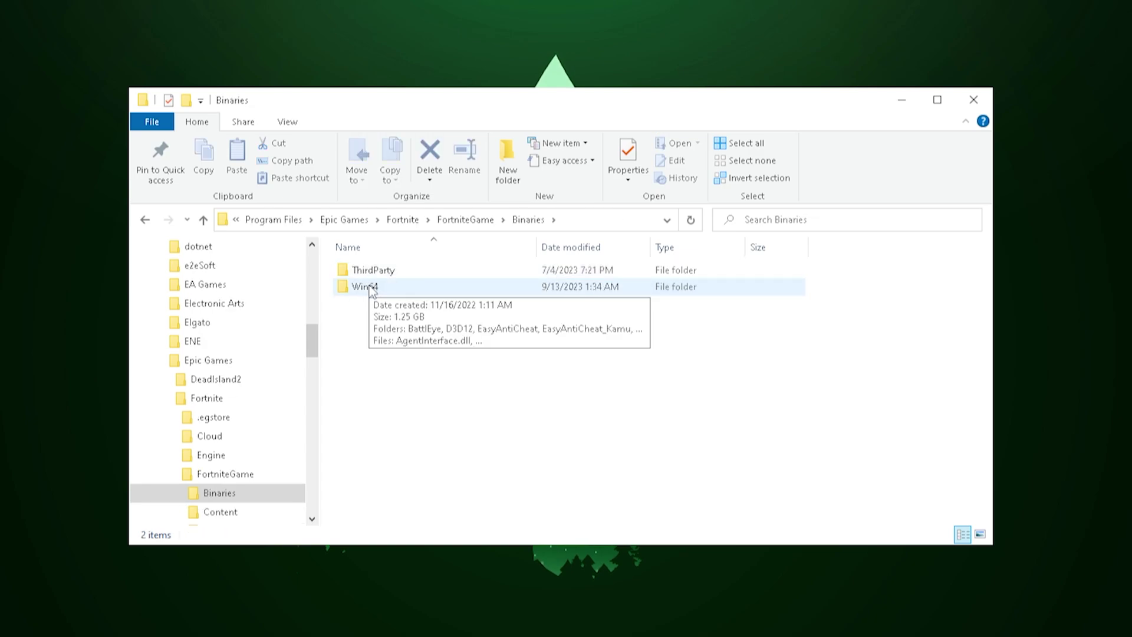
{"action": "double_click", "coordinate": [376, 285]}
{"action": "scroll", "coordinate": [495, 375], "scroll_direction": "down", "scroll_amount": 5}
{"action": "scroll", "coordinate": [495, 374], "scroll_direction": "down", "scroll_amount": 12}
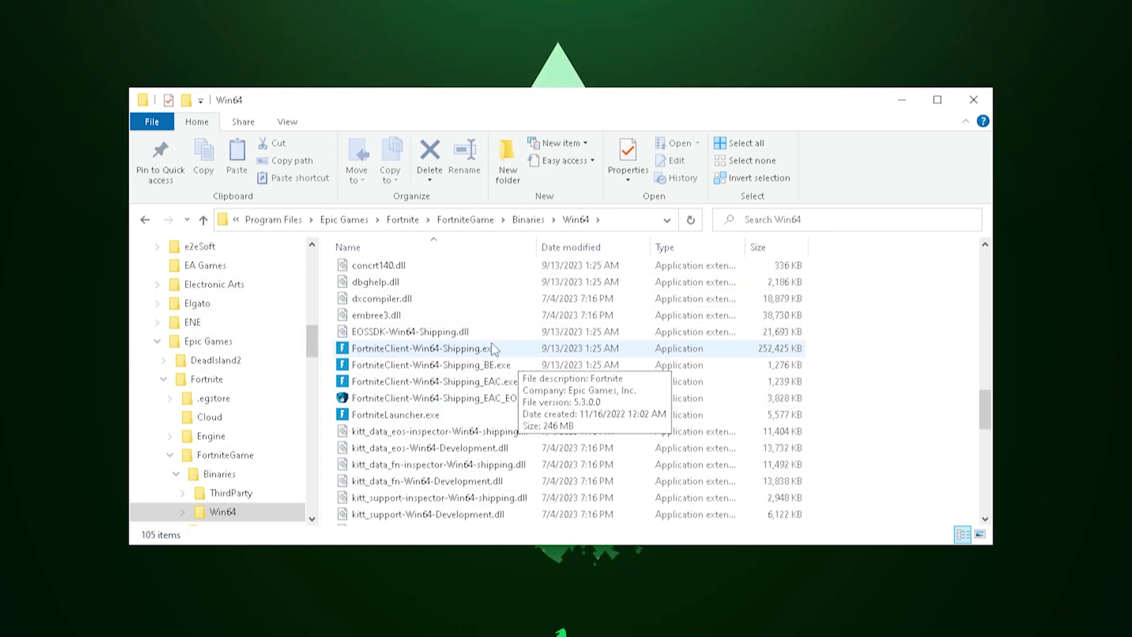
Step: Check the Compatibility settings of FortniteClient-Win64-Shipping.exe and close its properties unchanged
{"action": "left_click", "coordinate": [389, 352]}
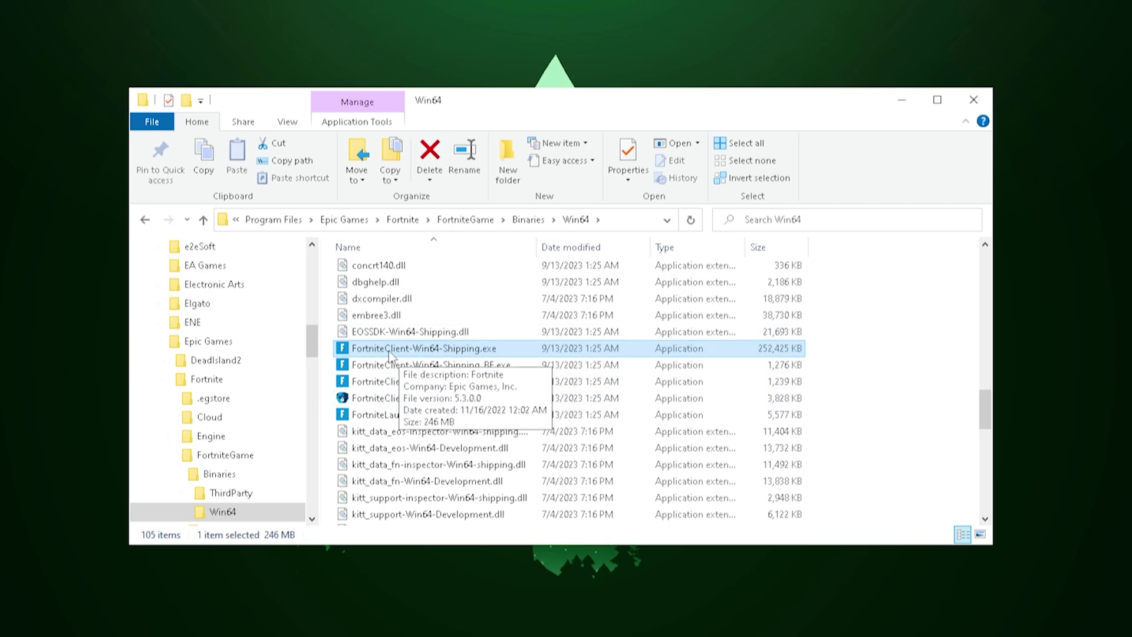
{"action": "right_click", "coordinate": [389, 352]}
{"action": "key", "text": "Escape"}
{"action": "key", "text": "alt+Return"}
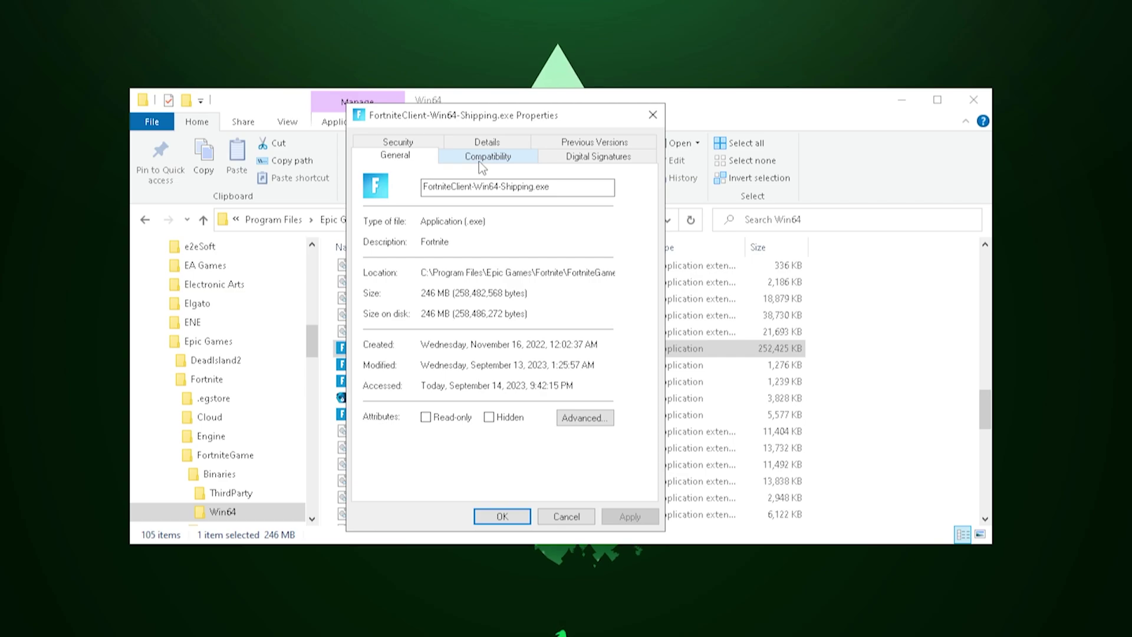
{"action": "left_click", "coordinate": [479, 161]}
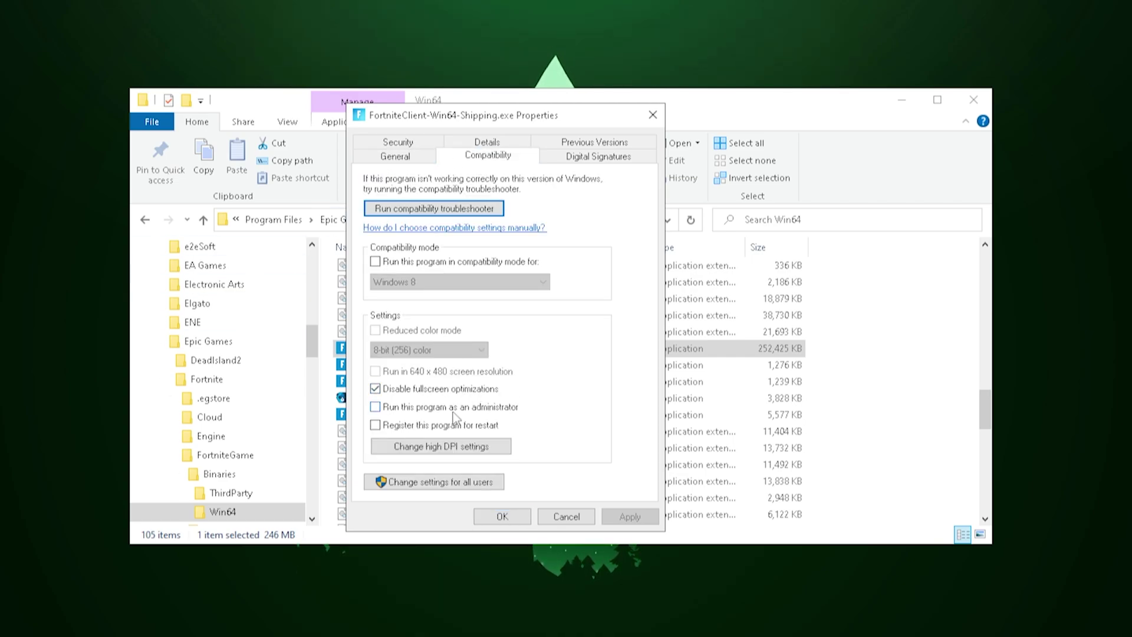
{"action": "key", "text": "Escape"}
{"action": "scroll", "coordinate": [432, 394], "scroll_direction": "up", "scroll_amount": 15}
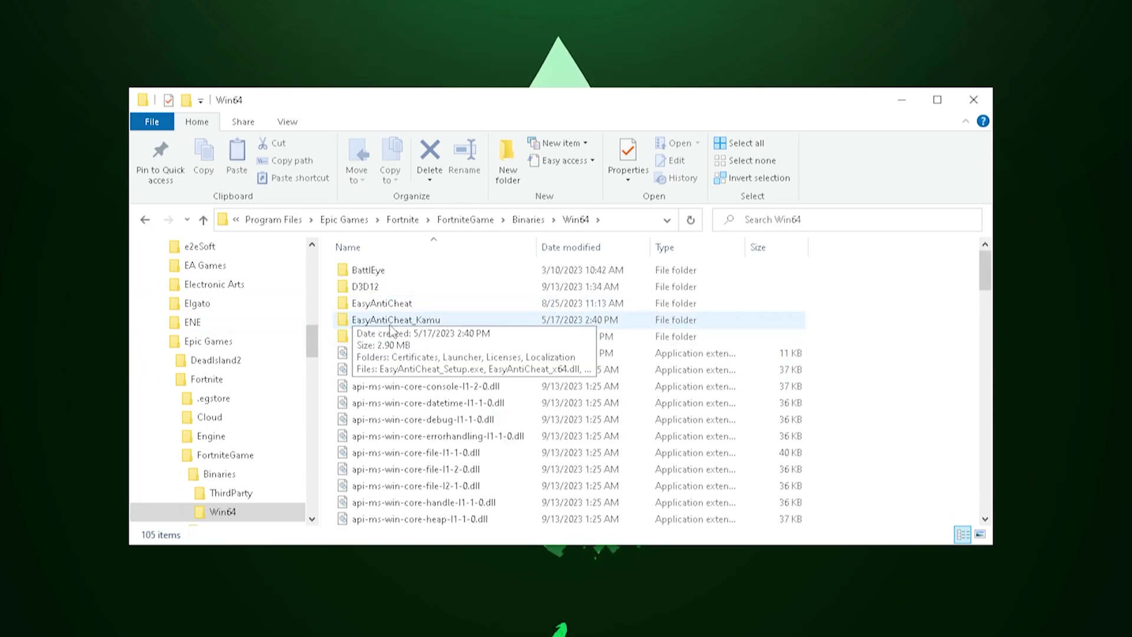
Step: Run EasyAntiCheat_Setup.exe from EasyAntiCheat_Kamu, repair the service, and finish
{"action": "double_click", "coordinate": [381, 321]}
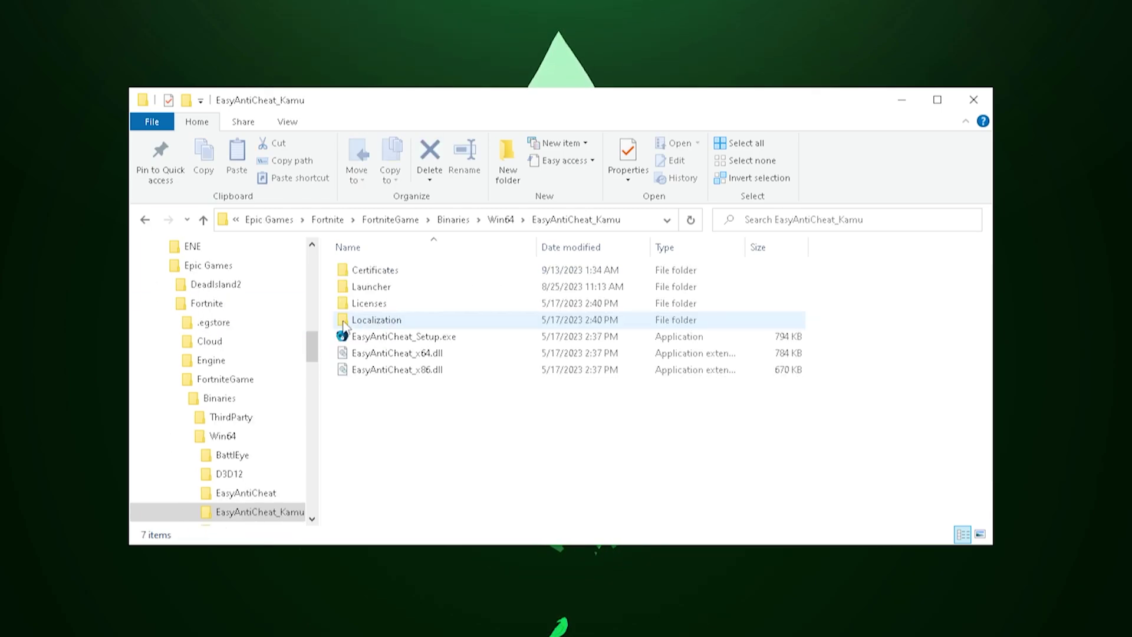
{"action": "double_click", "coordinate": [394, 335]}
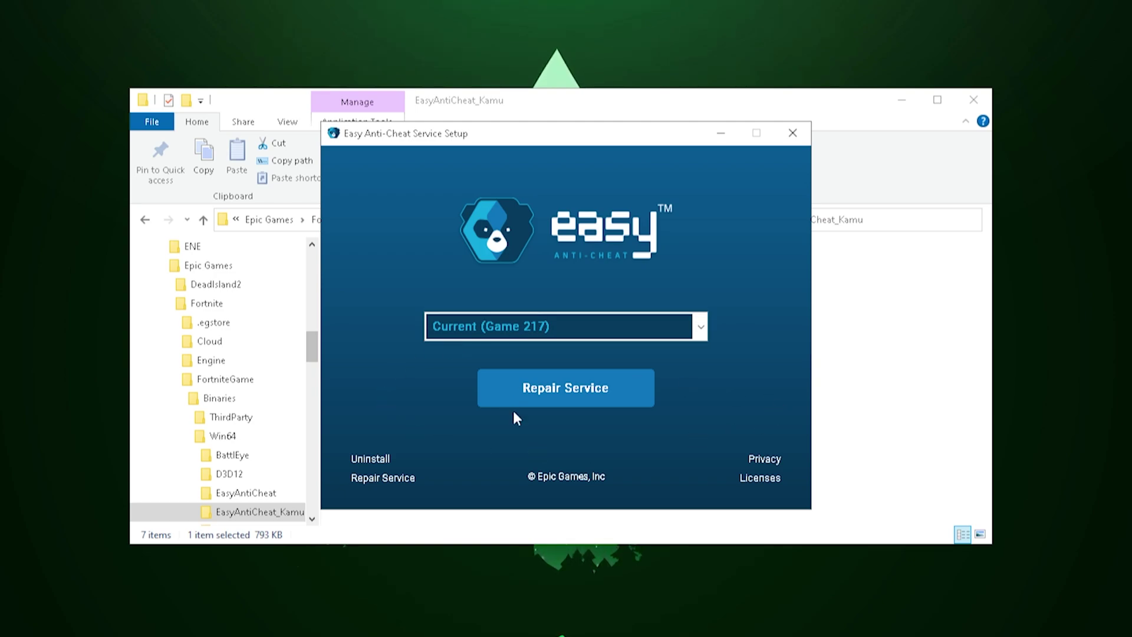
{"action": "left_click", "coordinate": [590, 399]}
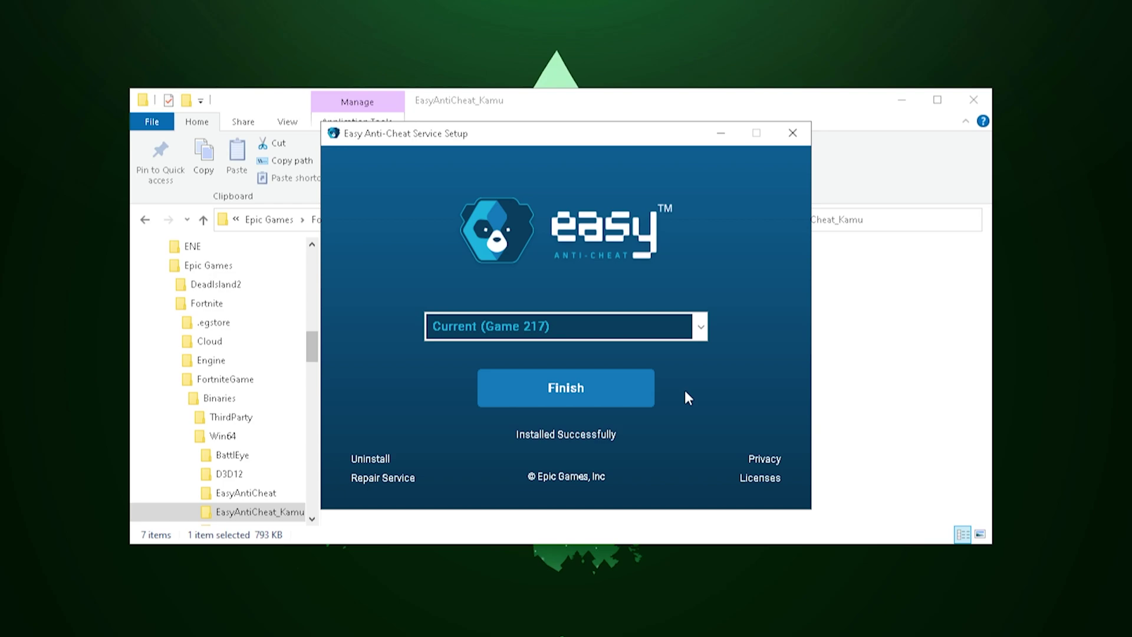
{"action": "left_click", "coordinate": [563, 396]}
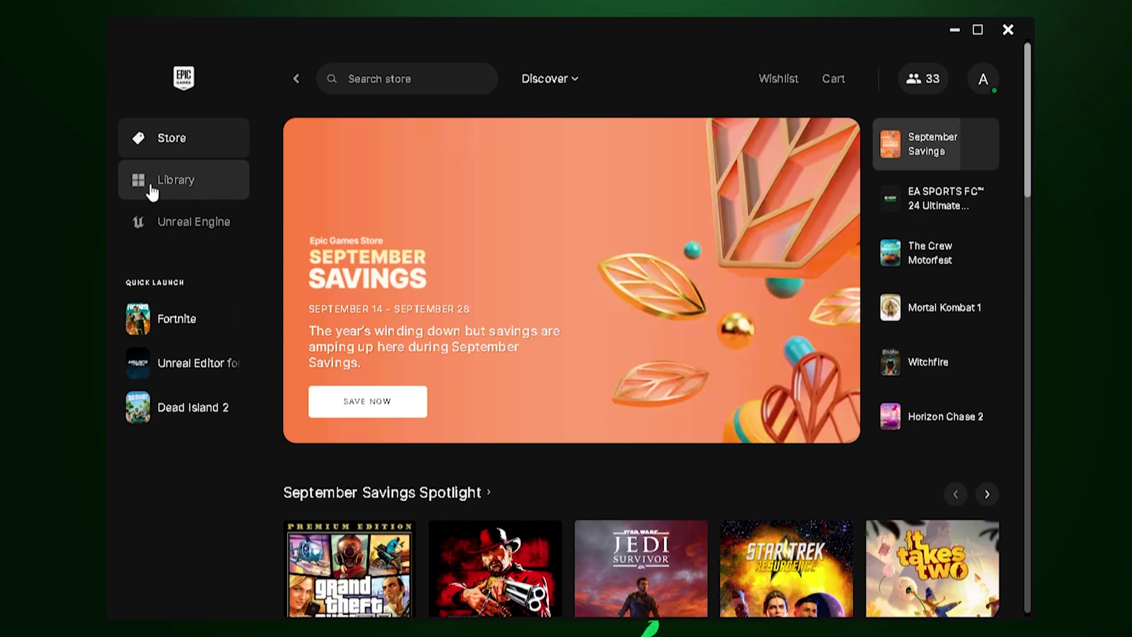
Step: Open Fortnite's Installation Options from the Library and review the 24.15 GB Core and Battle Royale component
{"action": "left_click", "coordinate": [161, 188]}
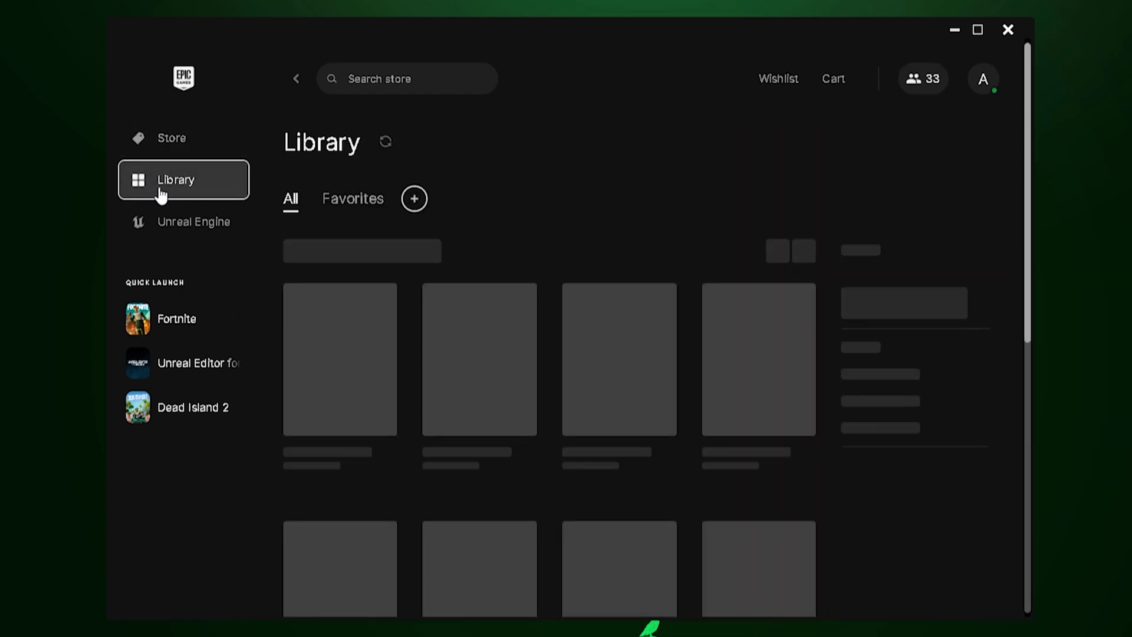
{"action": "scroll", "coordinate": [501, 413], "scroll_direction": "down", "scroll_amount": 10}
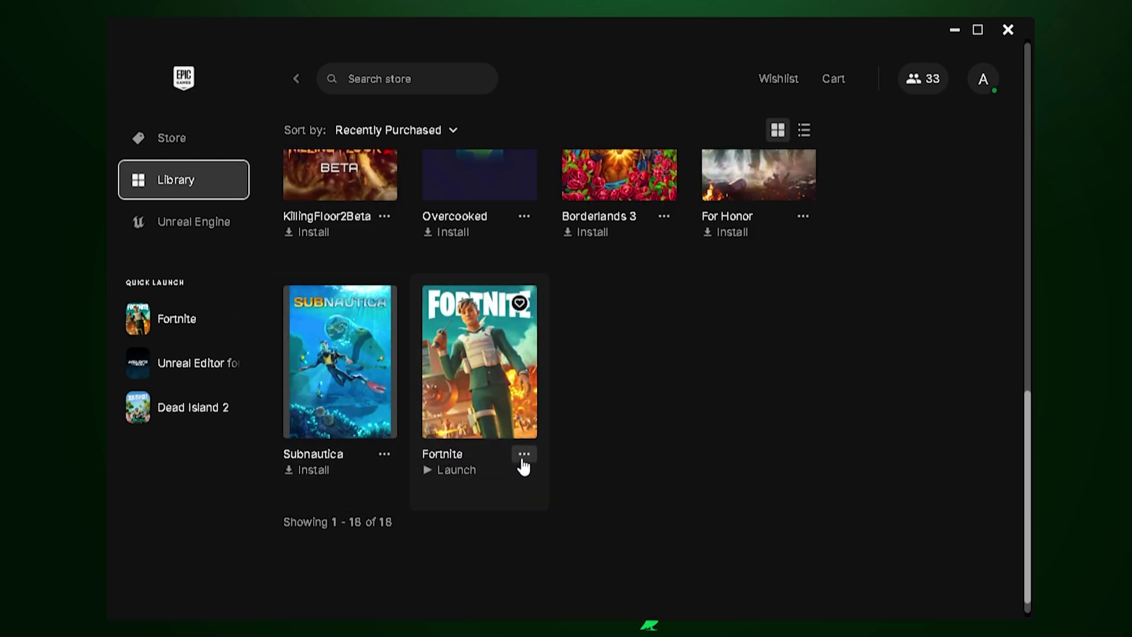
{"action": "left_click", "coordinate": [524, 454]}
{"action": "left_click", "coordinate": [330, 243]}
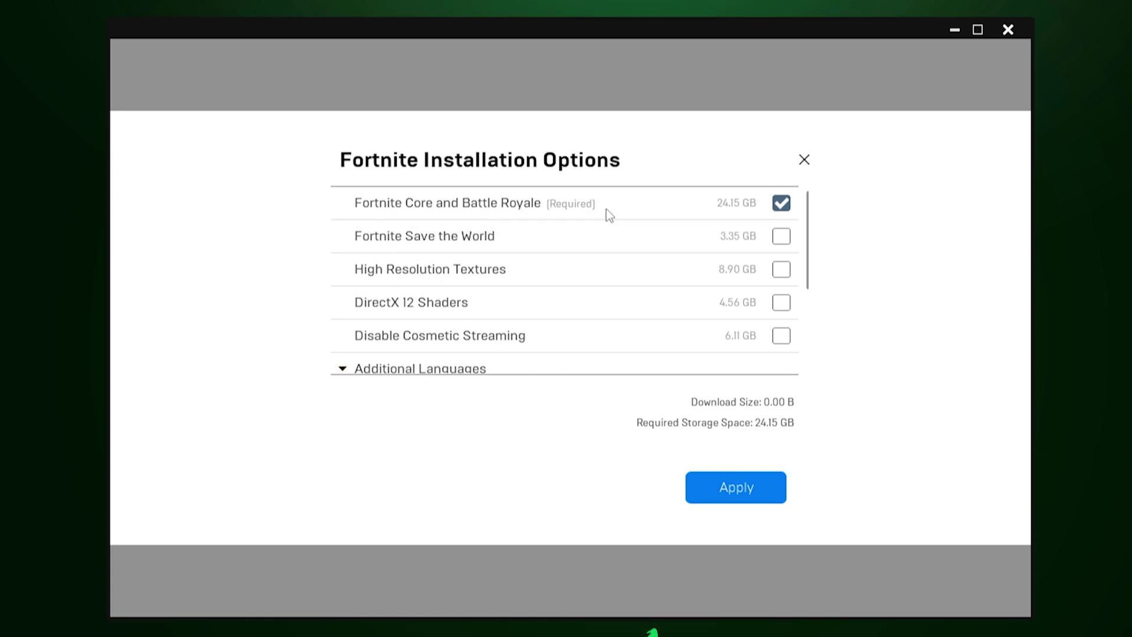
{"action": "scroll", "coordinate": [535, 235], "scroll_direction": "down", "scroll_amount": 1}
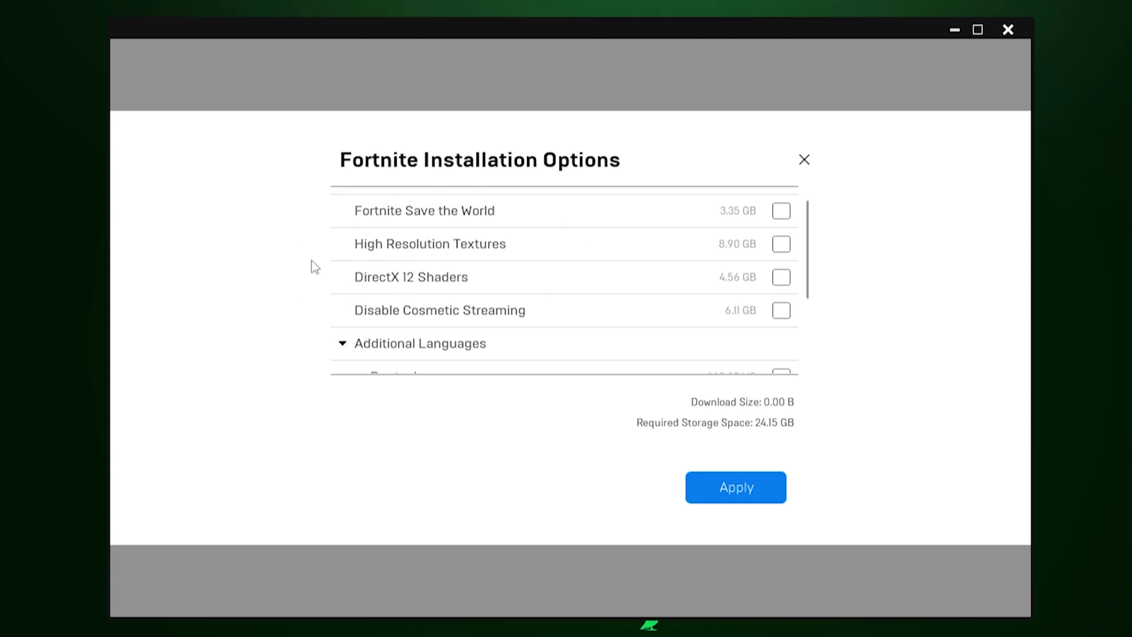
{"action": "scroll", "coordinate": [515, 274], "scroll_direction": "down", "scroll_amount": 2}
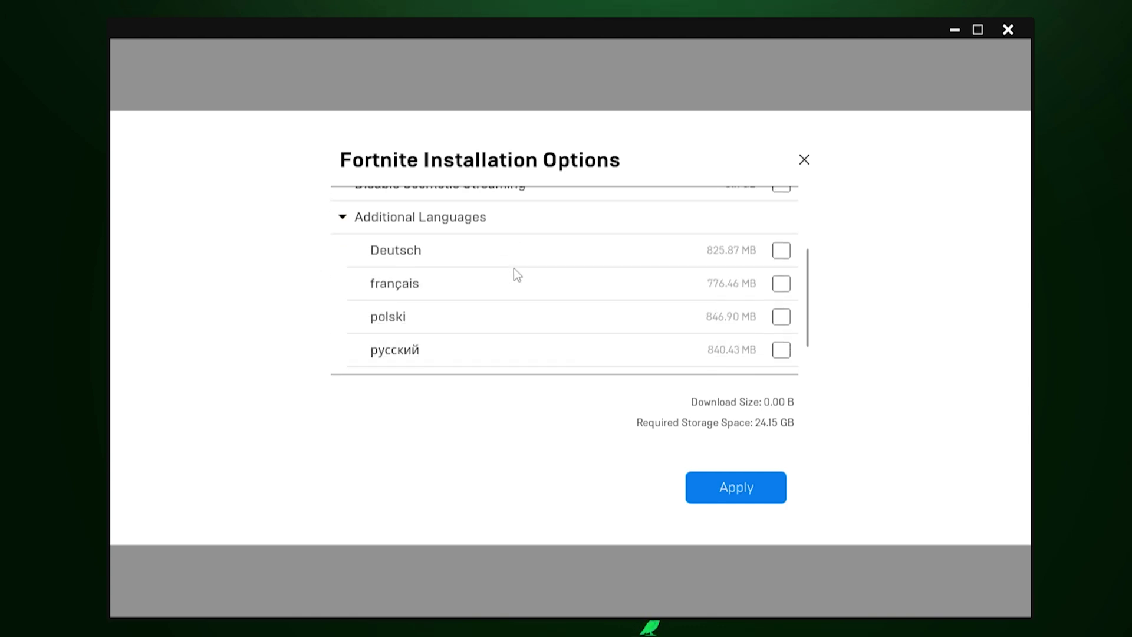
{"action": "scroll", "coordinate": [513, 267], "scroll_direction": "up", "scroll_amount": 1}
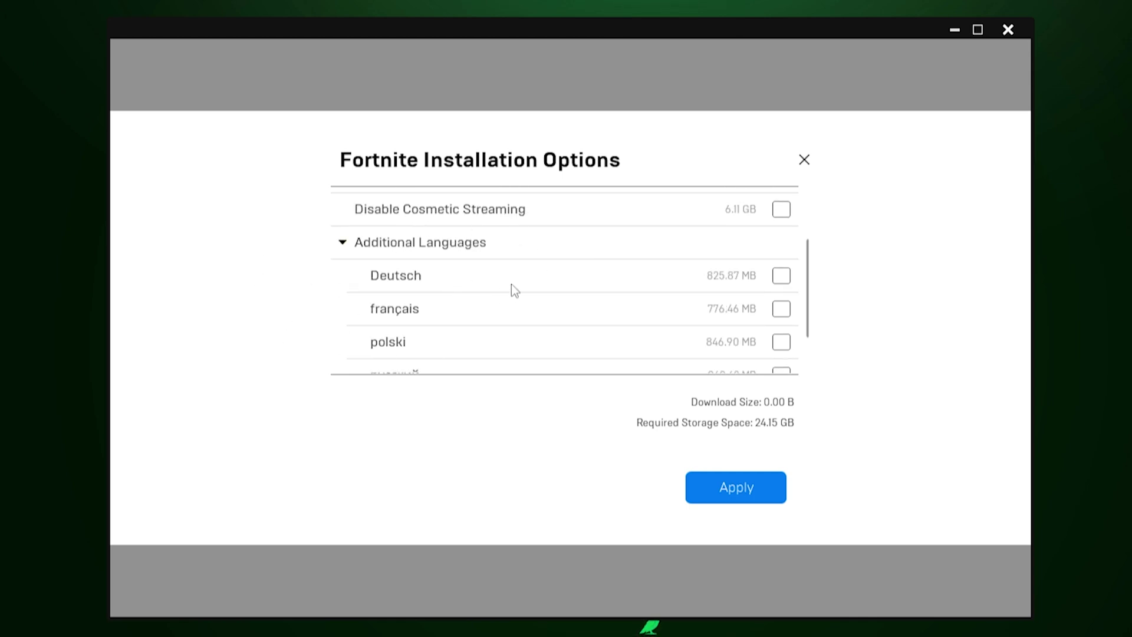
Step: Apply the installation options, then run Verify Files from Fortnite's Manage settings
{"action": "left_click", "coordinate": [735, 490]}
{"action": "left_click", "coordinate": [522, 455]}
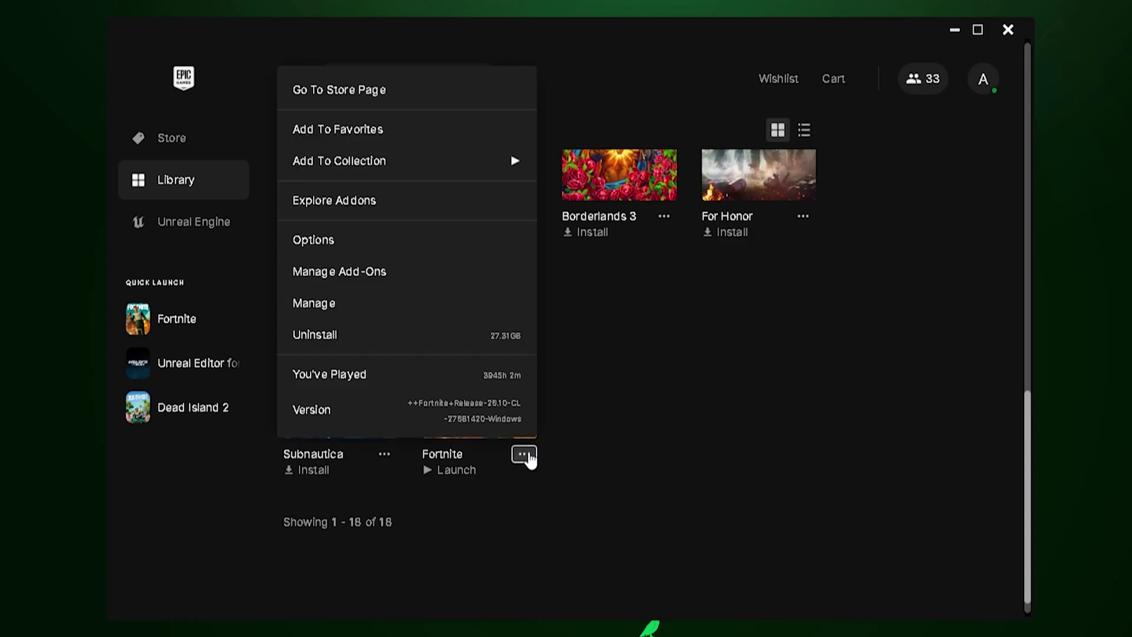
{"action": "left_click", "coordinate": [323, 303]}
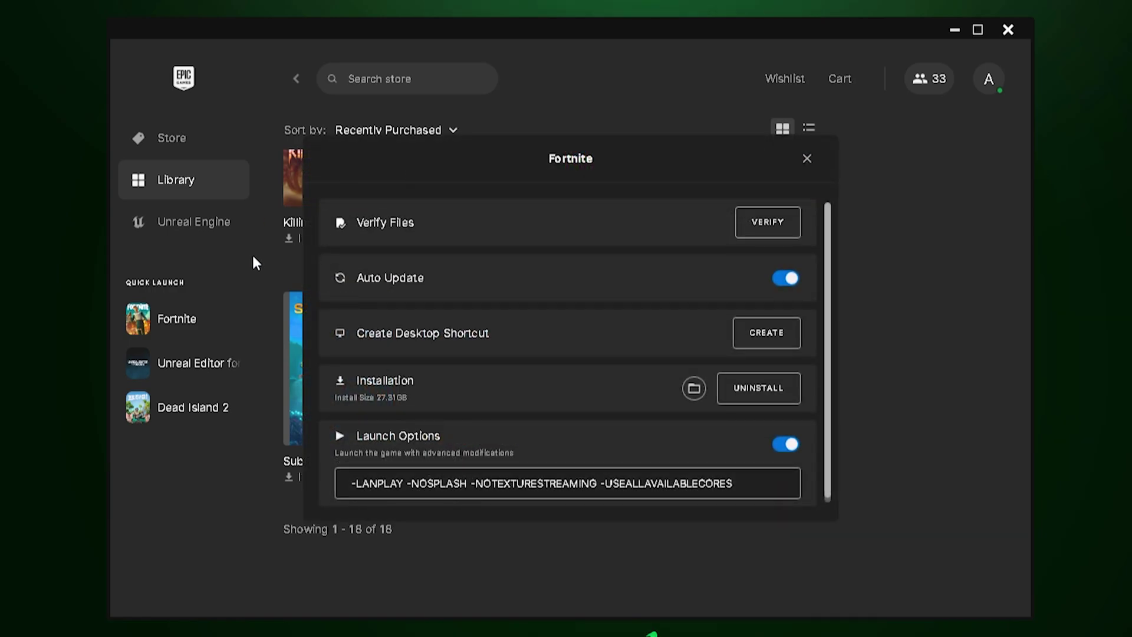
{"action": "left_click", "coordinate": [768, 222]}
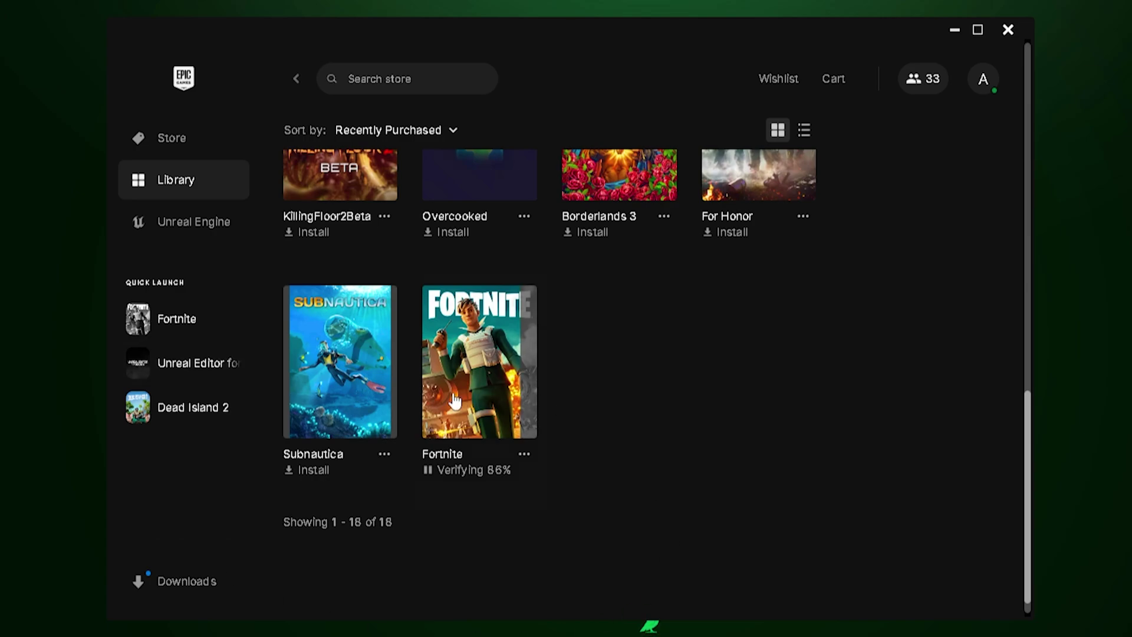
{"action": "scroll", "coordinate": [448, 424], "scroll_direction": "down", "scroll_amount": 1}
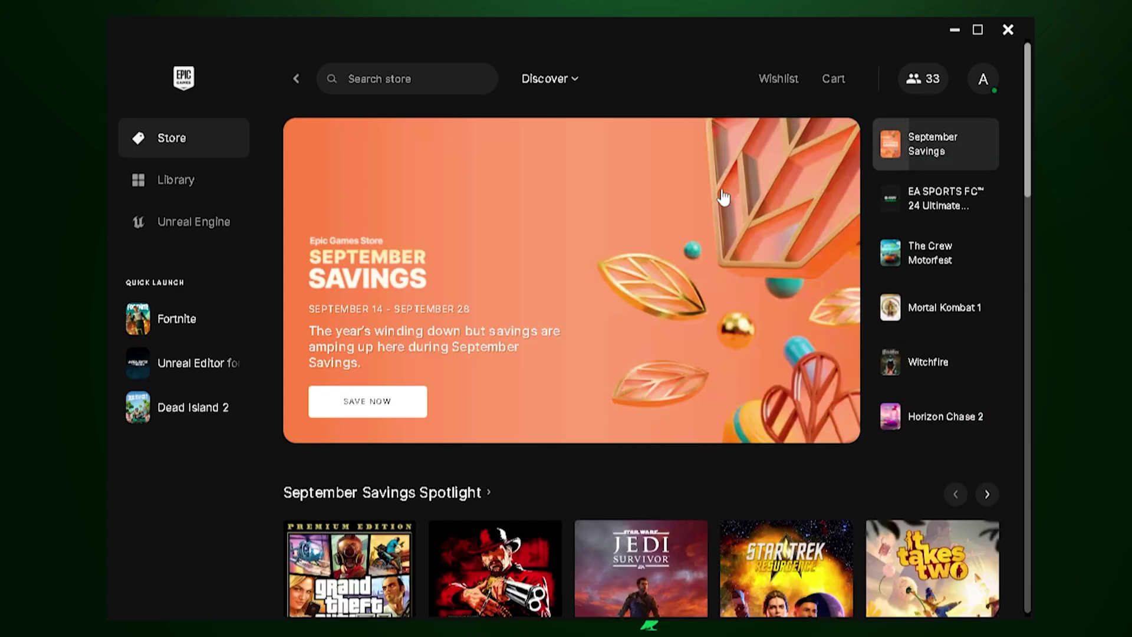
Step: Enable Fortnite's Additional Command Line Arguments: -LANPLAY -NOSPLASH -NOTEXTURESTREAMING -USEALLAVAILABLECORES
{"action": "left_click", "coordinate": [985, 80]}
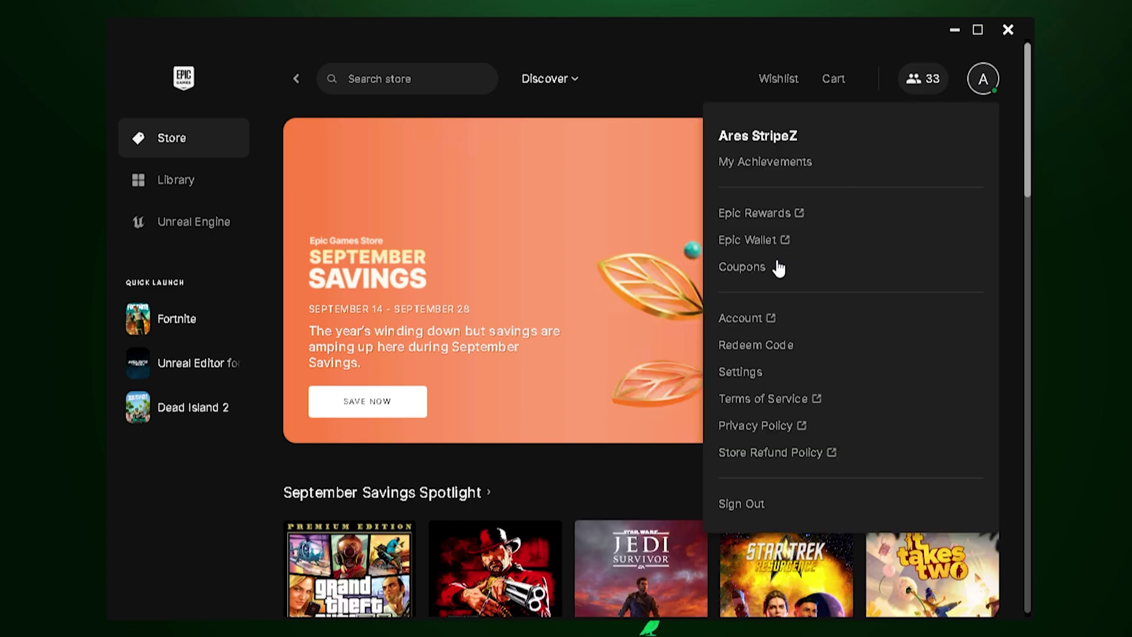
{"action": "left_click", "coordinate": [740, 372]}
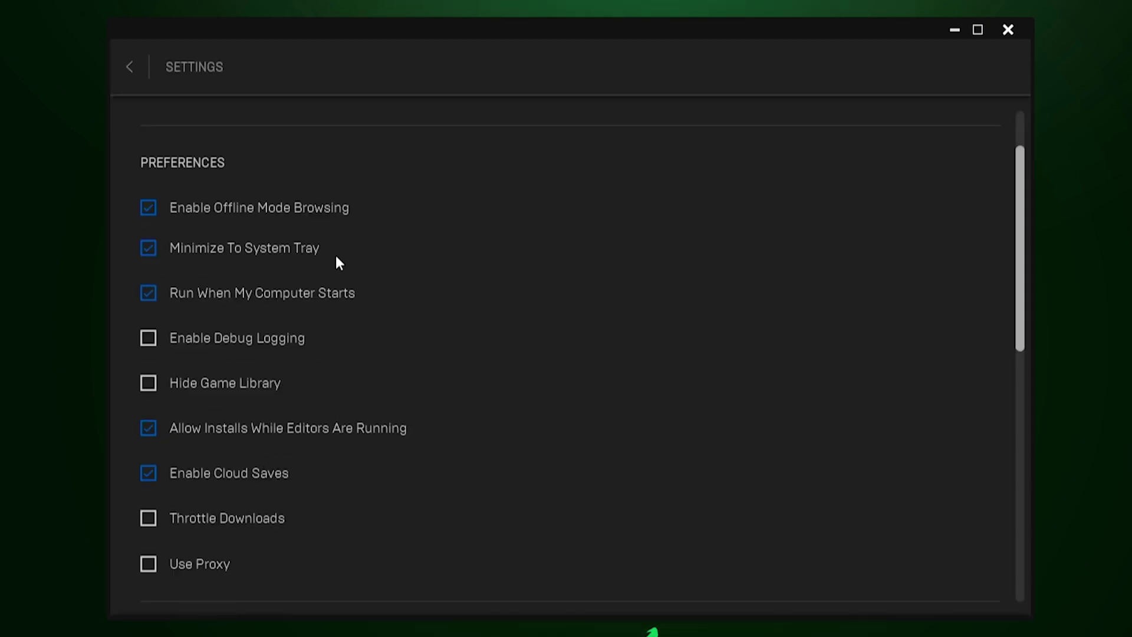
{"action": "scroll", "coordinate": [345, 271], "scroll_direction": "down", "scroll_amount": 6}
{"action": "scroll", "coordinate": [347, 288], "scroll_direction": "down", "scroll_amount": 5}
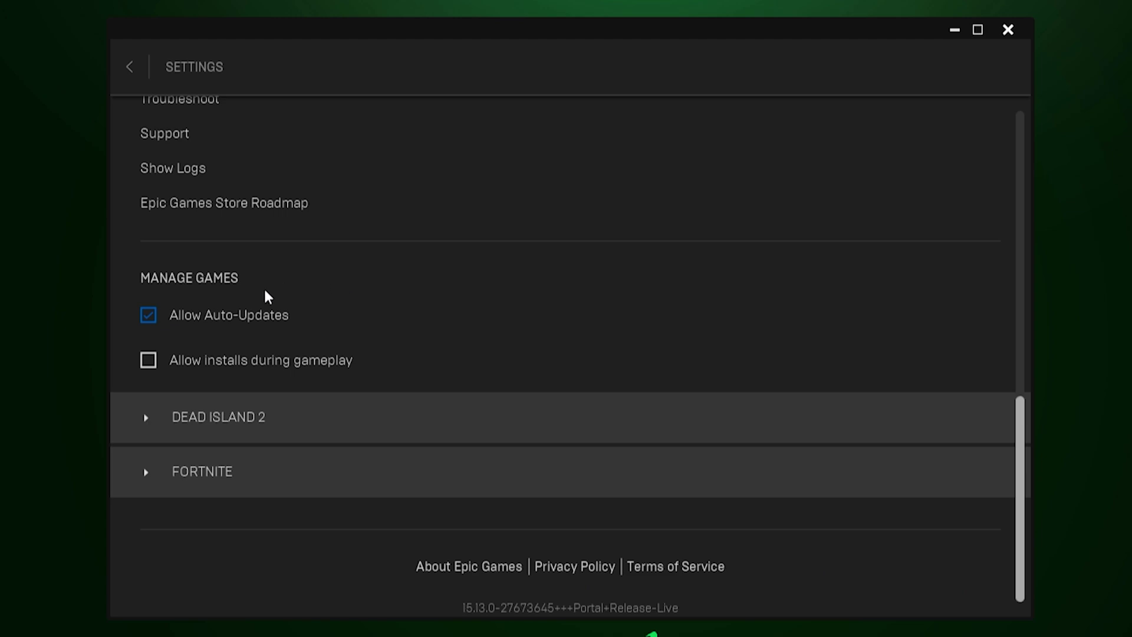
{"action": "left_click", "coordinate": [152, 479]}
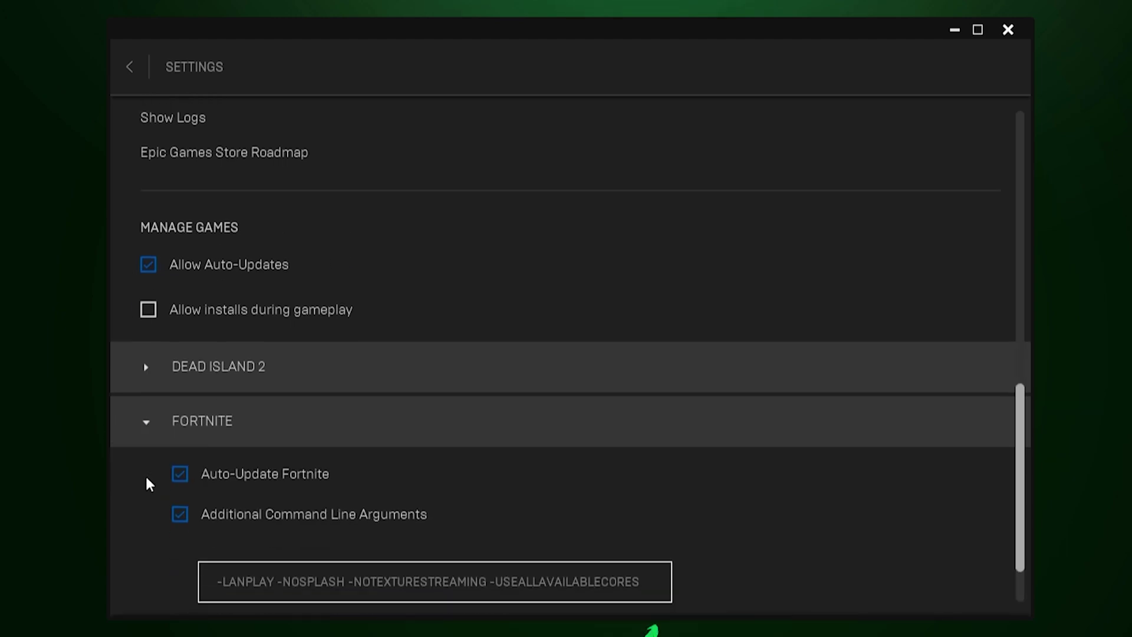
{"action": "left_click", "coordinate": [180, 502]}
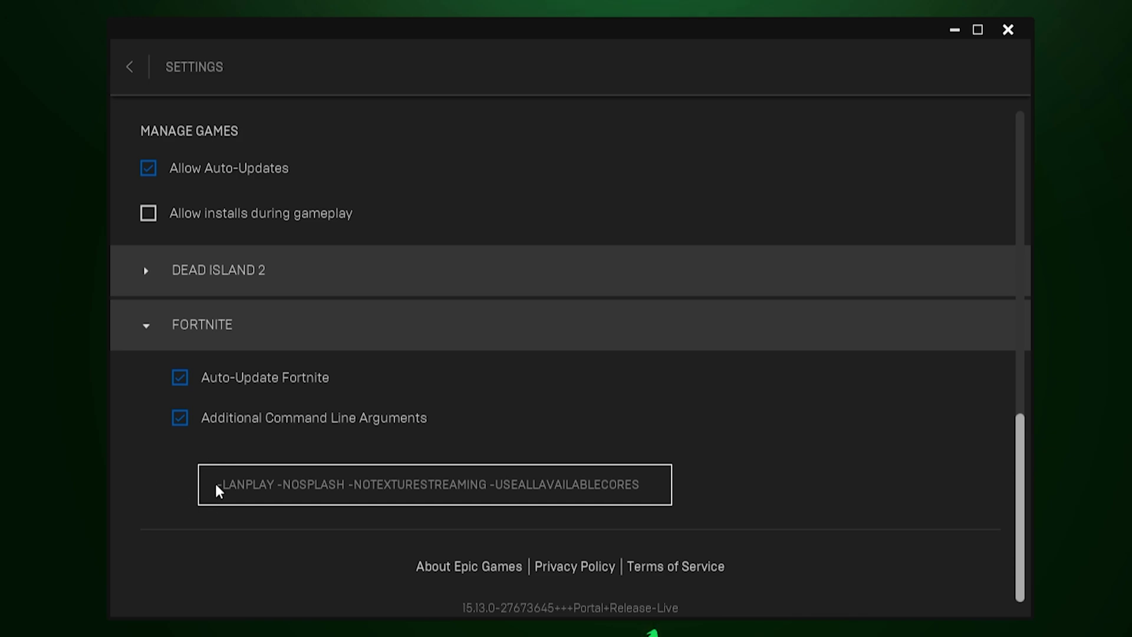
{"action": "left_click_drag", "start_coordinate": [217, 484], "coordinate": [637, 484]}
{"action": "left_click", "coordinate": [740, 488]}
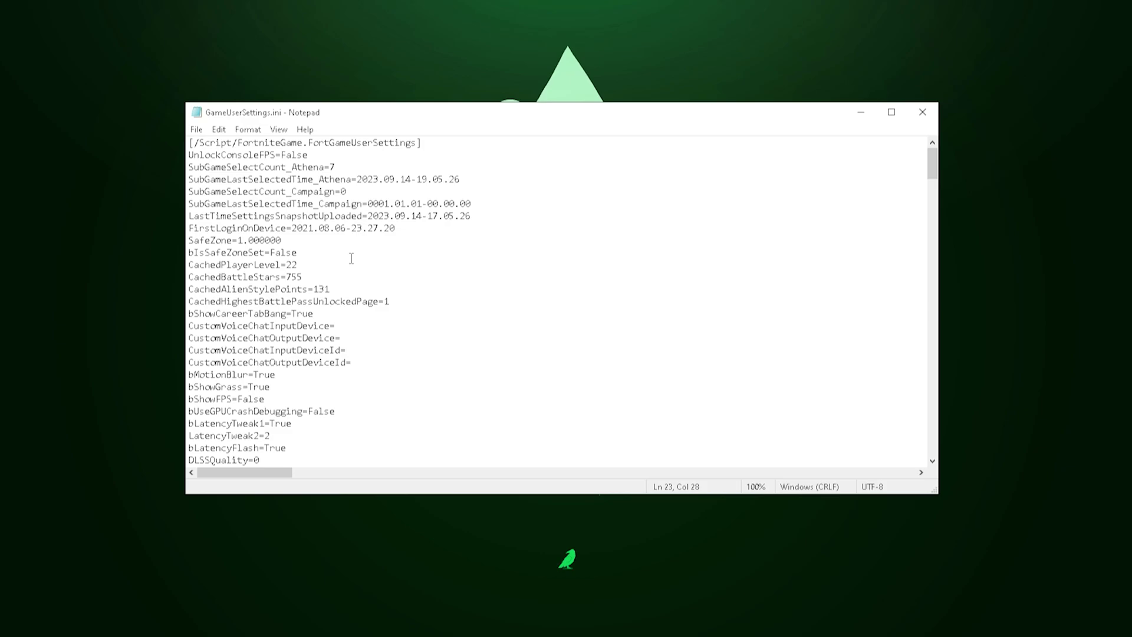
Step: Scroll through GameUserSettings.ini in Notepad to review its settings
{"action": "scroll", "coordinate": [349, 257], "scroll_direction": "down", "scroll_amount": 3}
{"action": "scroll", "coordinate": [347, 257], "scroll_direction": "down", "scroll_amount": 15}
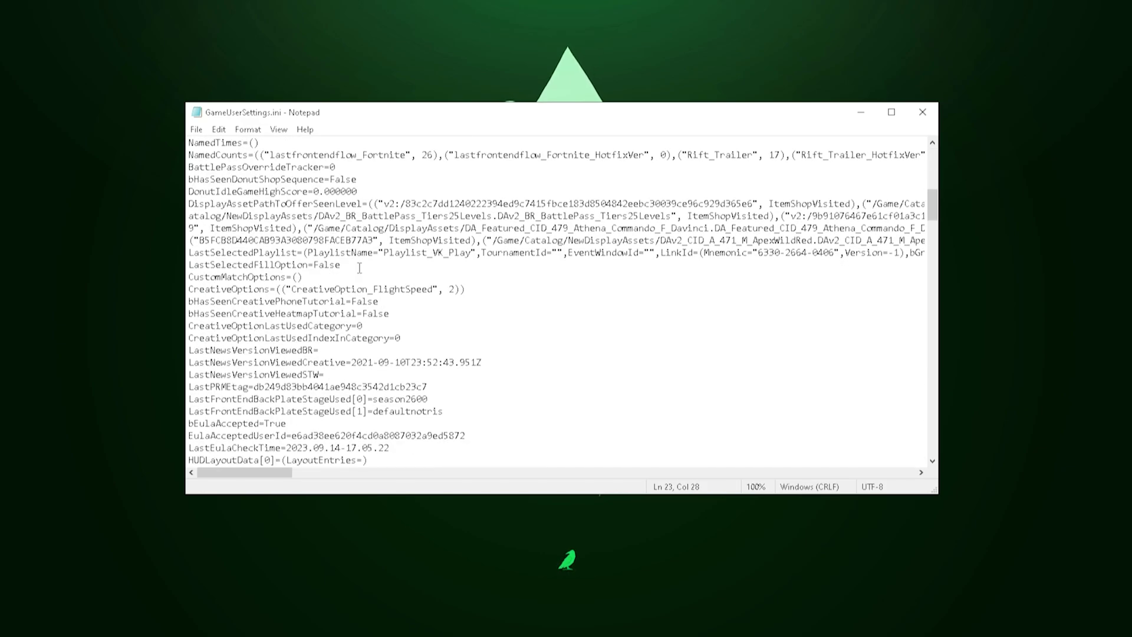
{"action": "scroll", "coordinate": [364, 275], "scroll_direction": "down", "scroll_amount": 12}
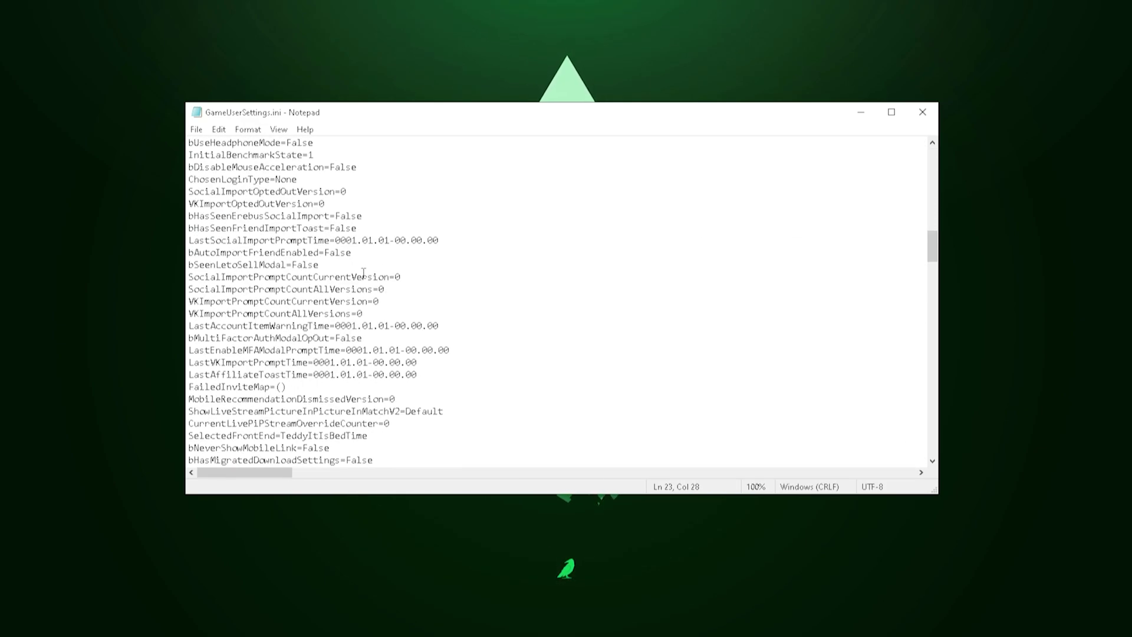
{"action": "scroll", "coordinate": [363, 274], "scroll_direction": "down", "scroll_amount": 9}
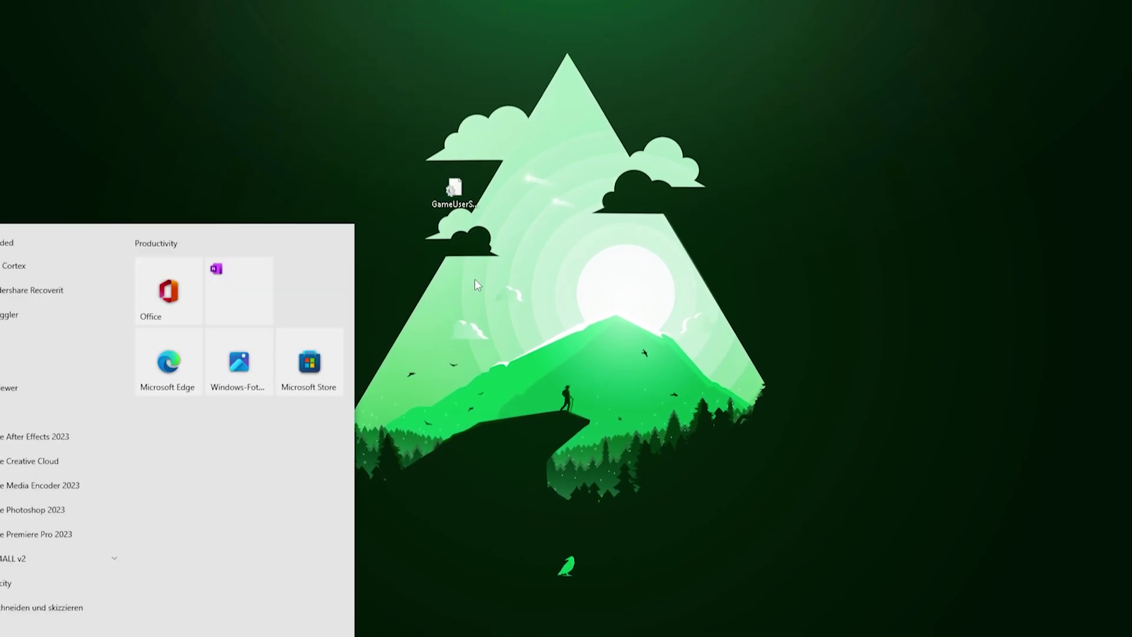
Step: Go from %temp% up to Local and open FortniteGame\Saved\Config\WindowsClient
{"action": "type", "text": "%temp%"}
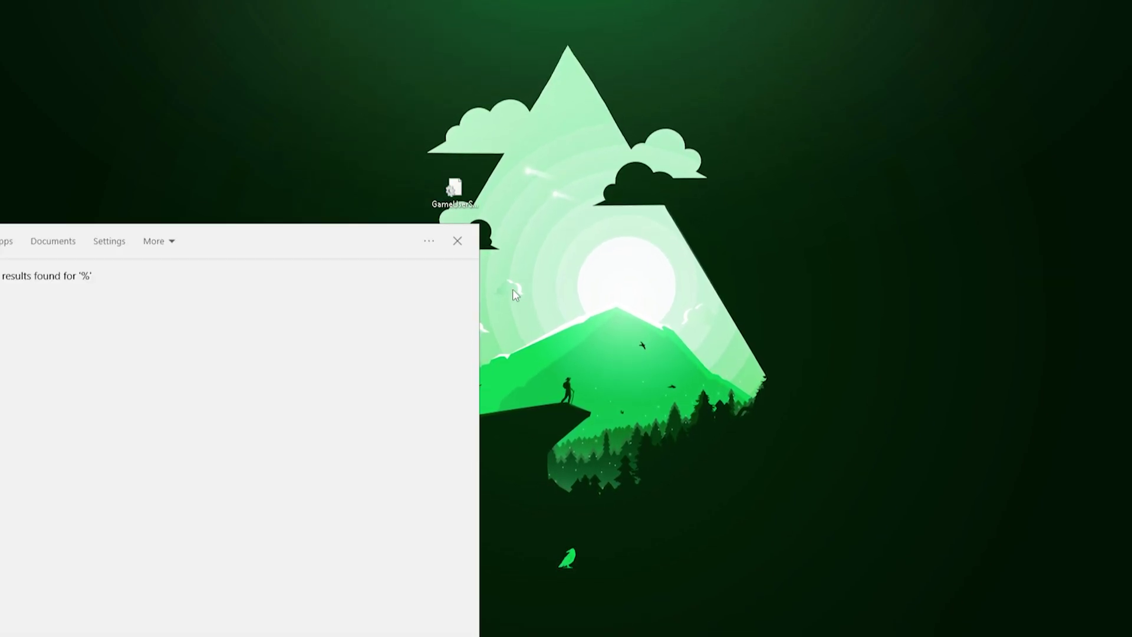
{"action": "key", "text": "Return"}
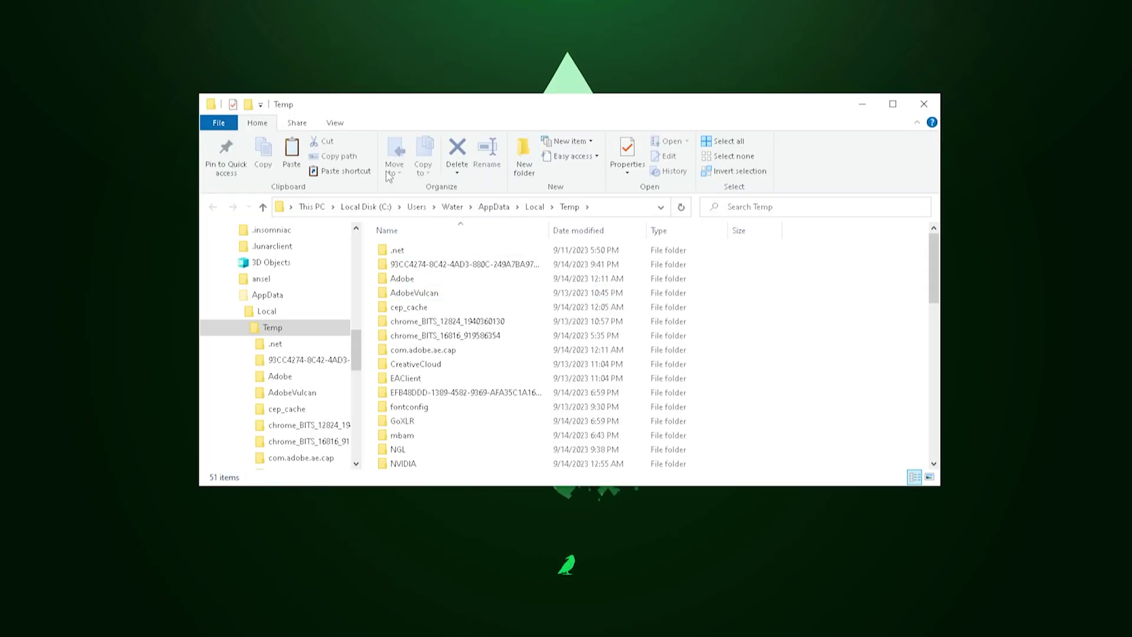
{"action": "left_click", "coordinate": [534, 207]}
{"action": "key", "text": "f"}
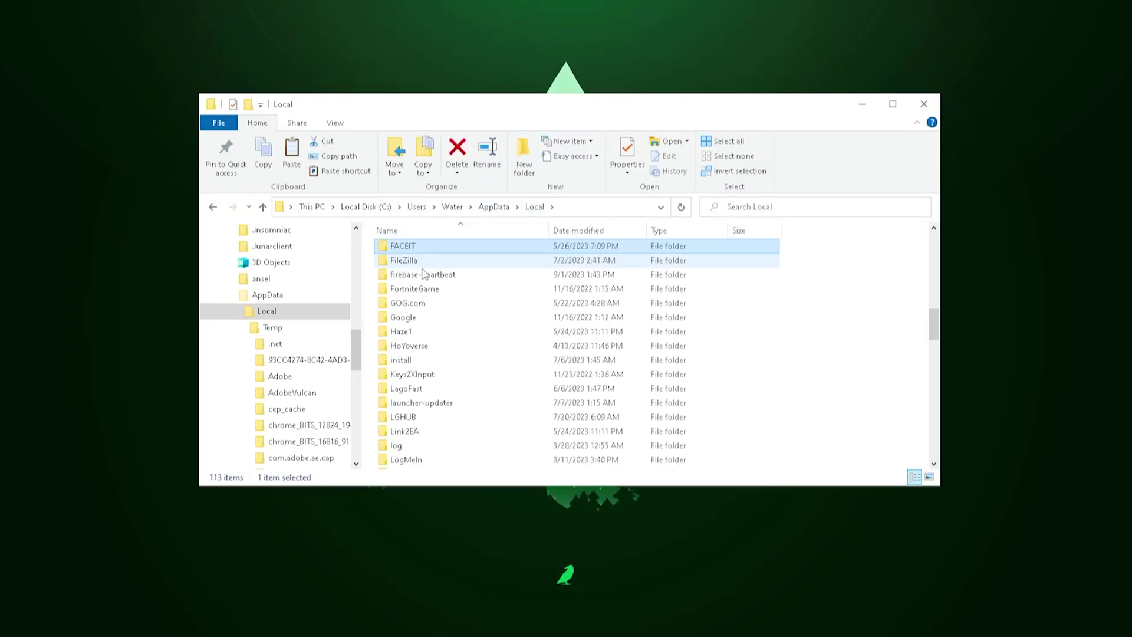
{"action": "double_click", "coordinate": [415, 289]}
{"action": "double_click", "coordinate": [401, 251]}
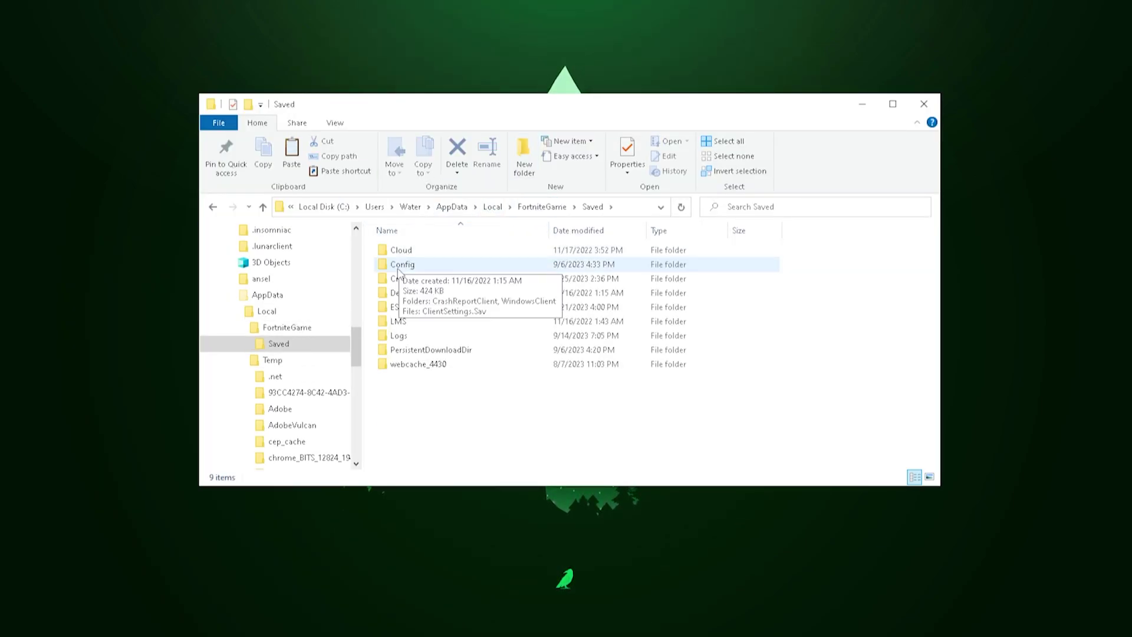
{"action": "double_click", "coordinate": [401, 263]}
{"action": "double_click", "coordinate": [397, 265]}
Step: Delete the old GameUserSettings.ini and drag the desktop copy into WindowsClient
{"action": "left_click", "coordinate": [424, 253]}
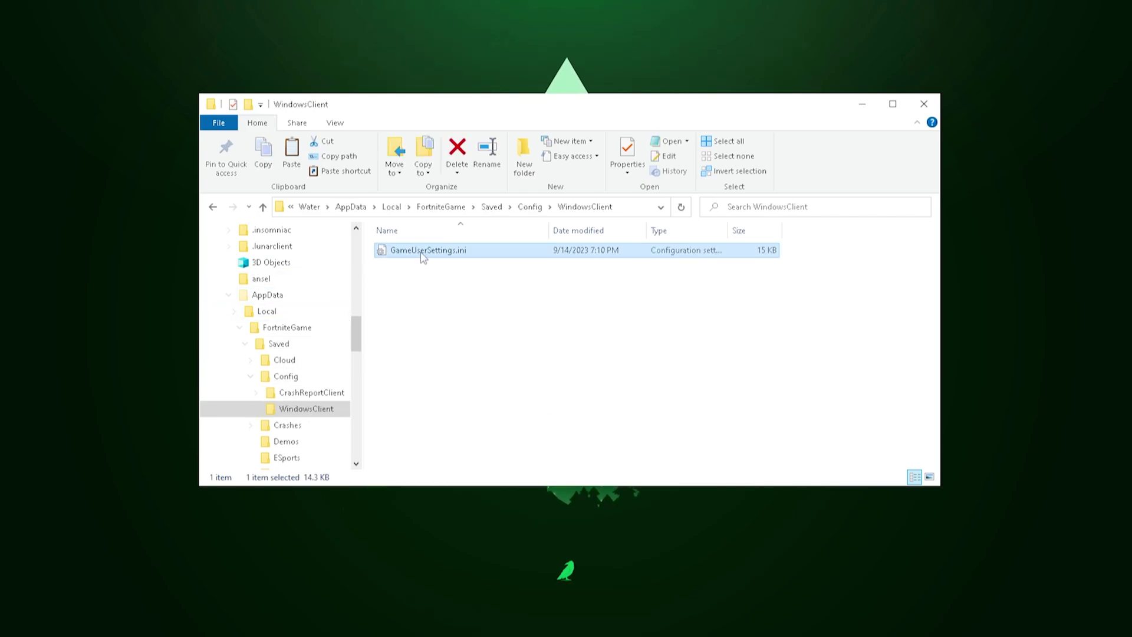
{"action": "right_click", "coordinate": [420, 255]}
{"action": "left_click", "coordinate": [453, 598]}
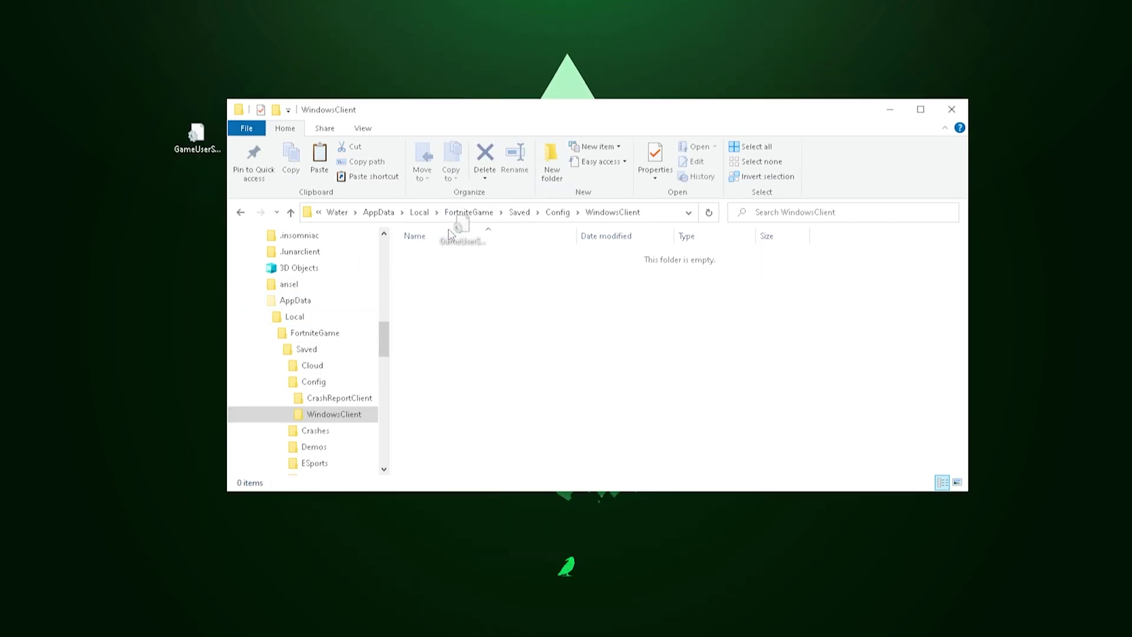
{"action": "left_click_drag", "start_coordinate": [450, 234], "coordinate": [474, 287]}
Step: Open the new GameUserSettings.ini and select the ResolutionSizeX=1722 and ResolutionSizeY=1080 values
{"action": "double_click", "coordinate": [448, 255]}
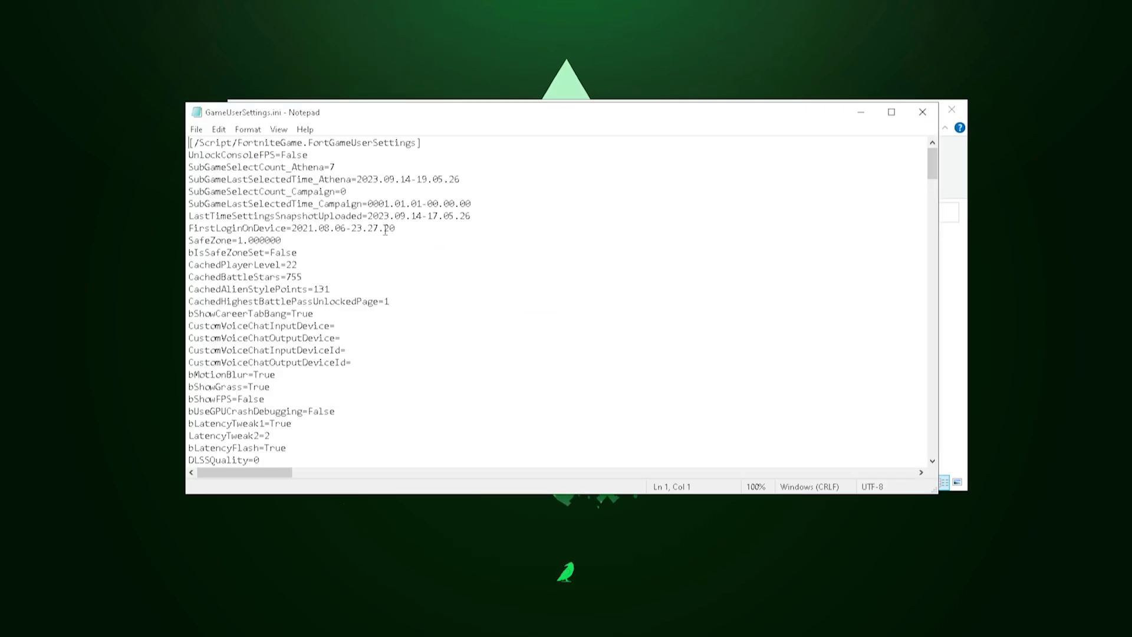
{"action": "scroll", "coordinate": [401, 285], "scroll_direction": "down", "scroll_amount": 20}
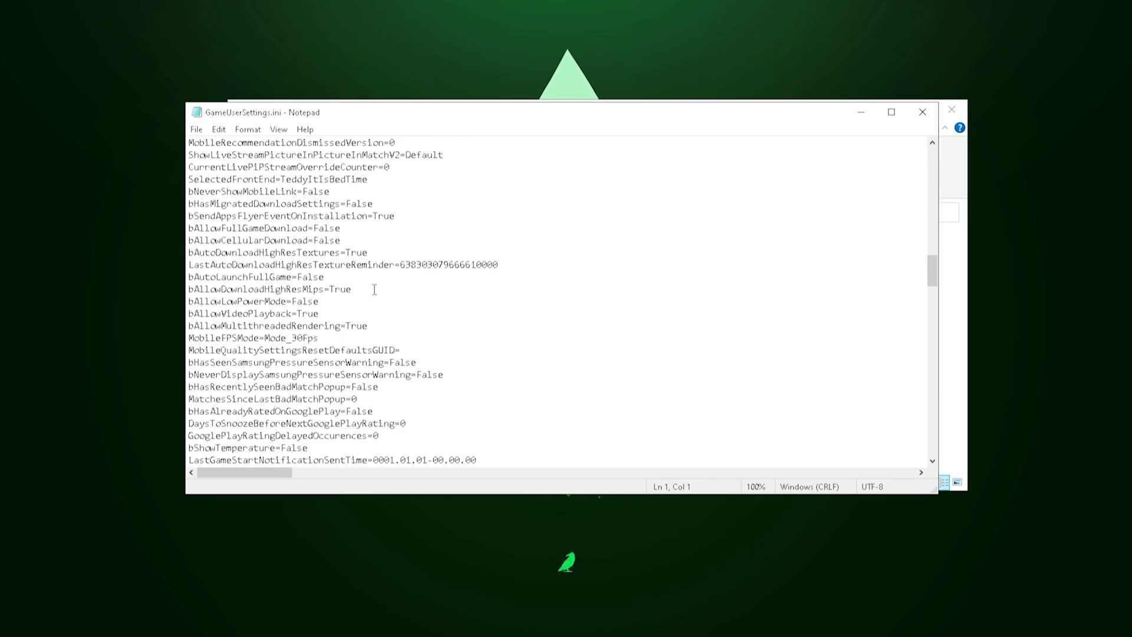
{"action": "scroll", "coordinate": [373, 290], "scroll_direction": "down", "scroll_amount": 1}
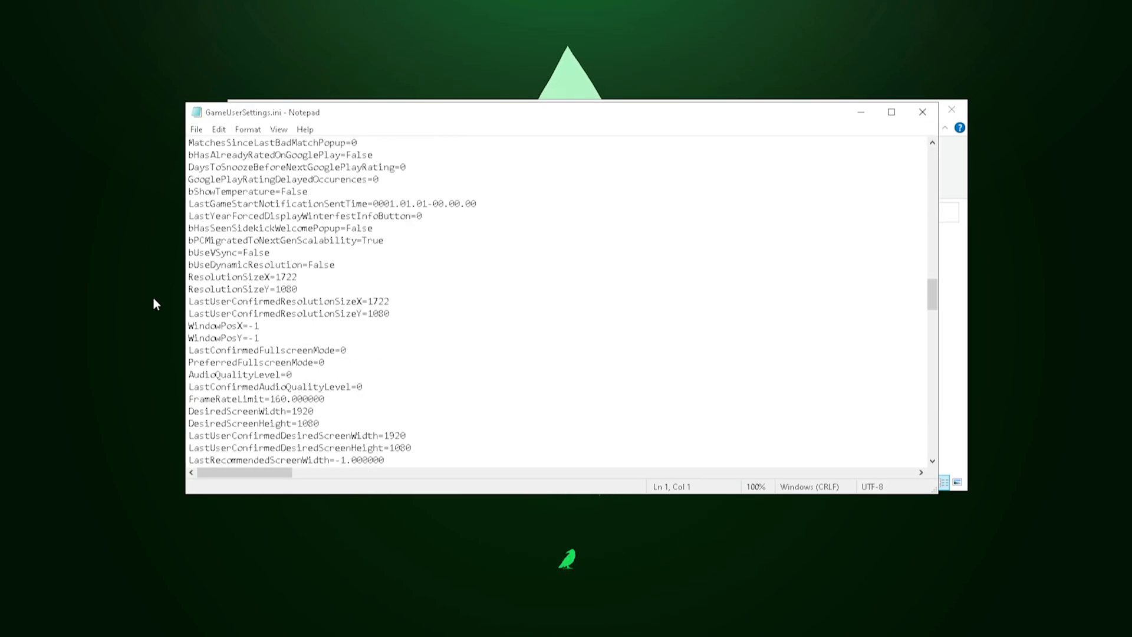
{"action": "left_click_drag", "start_coordinate": [300, 276], "coordinate": [281, 277]}
{"action": "left_click", "coordinate": [303, 277]}
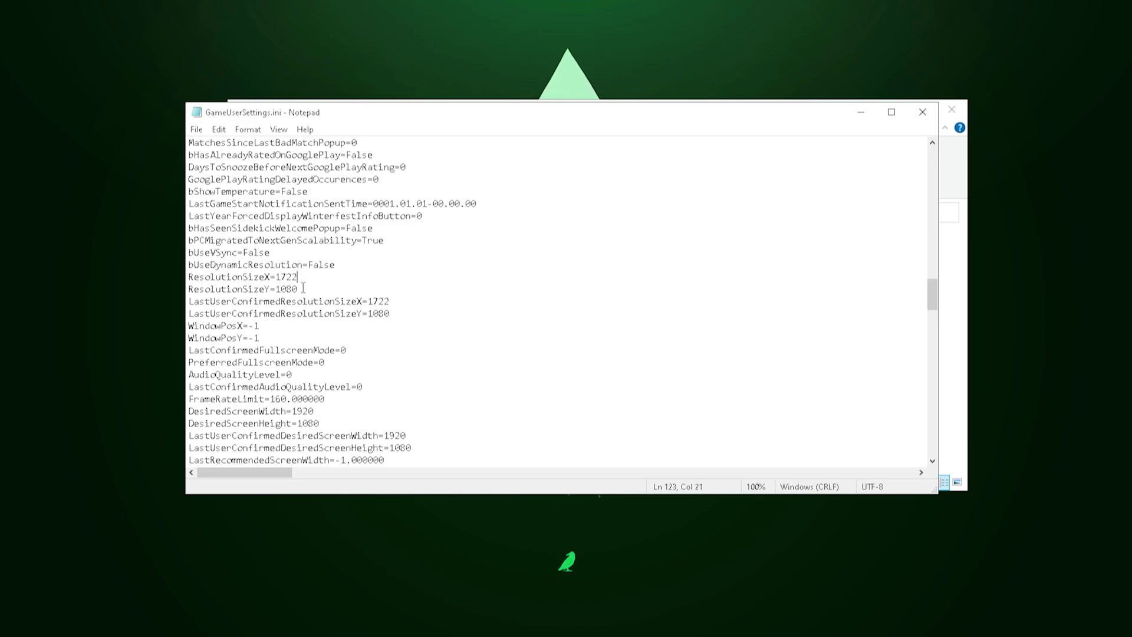
{"action": "left_click", "coordinate": [298, 276]}
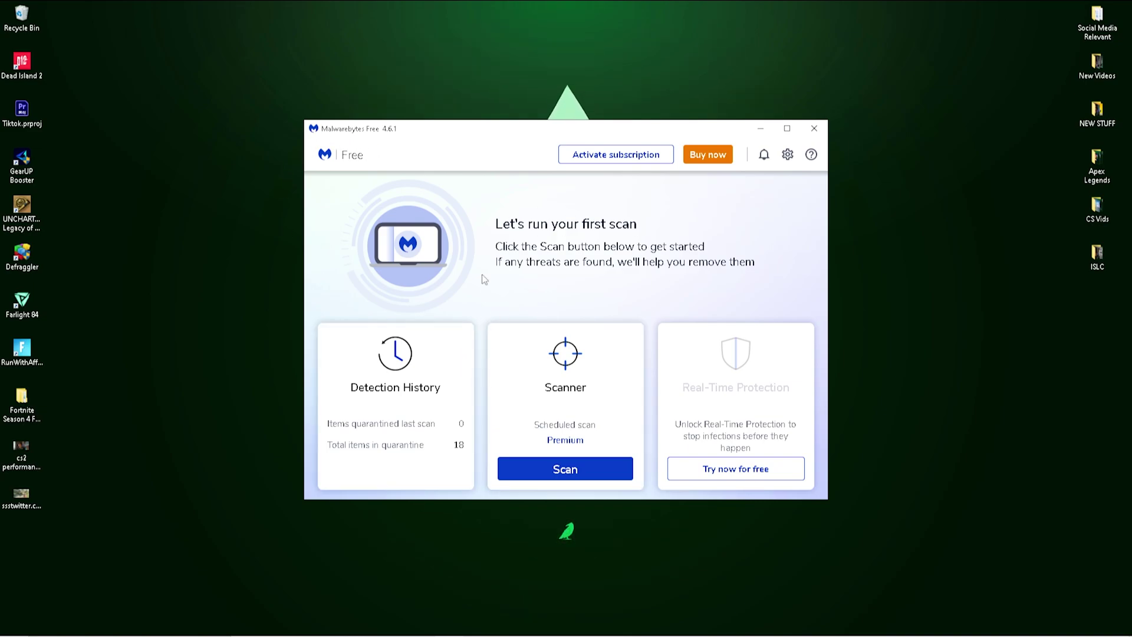
Step: Run a Malwarebytes threat scan (306,661 items, 0 threats), dismiss the summary and close Malwarebytes
{"action": "left_click", "coordinate": [570, 469]}
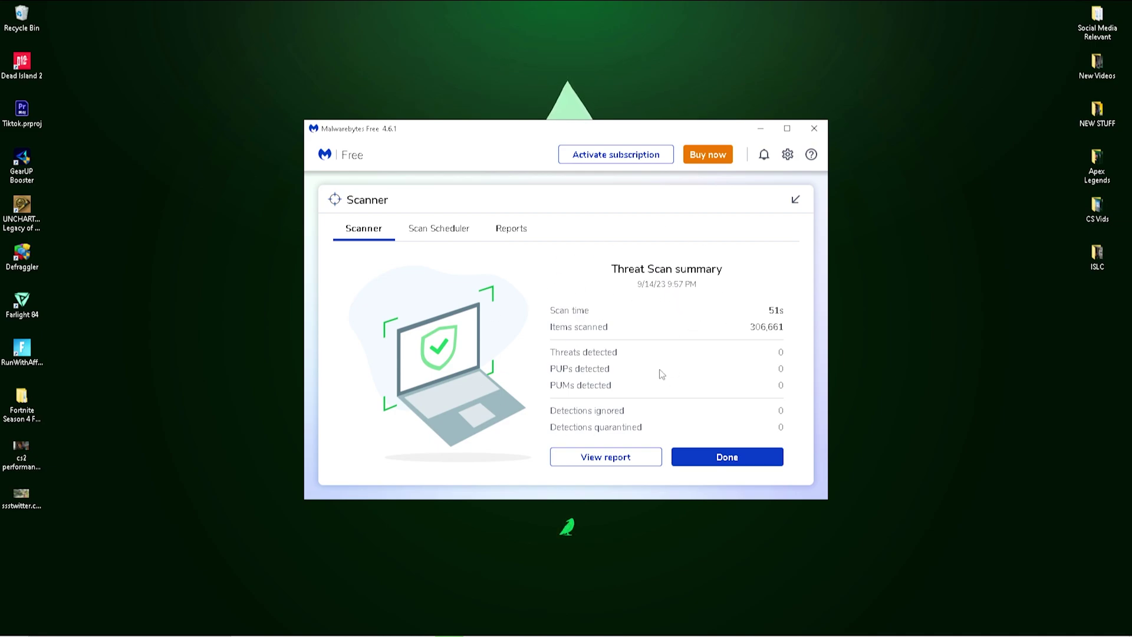
{"action": "left_click", "coordinate": [736, 460]}
{"action": "left_click", "coordinate": [816, 128]}
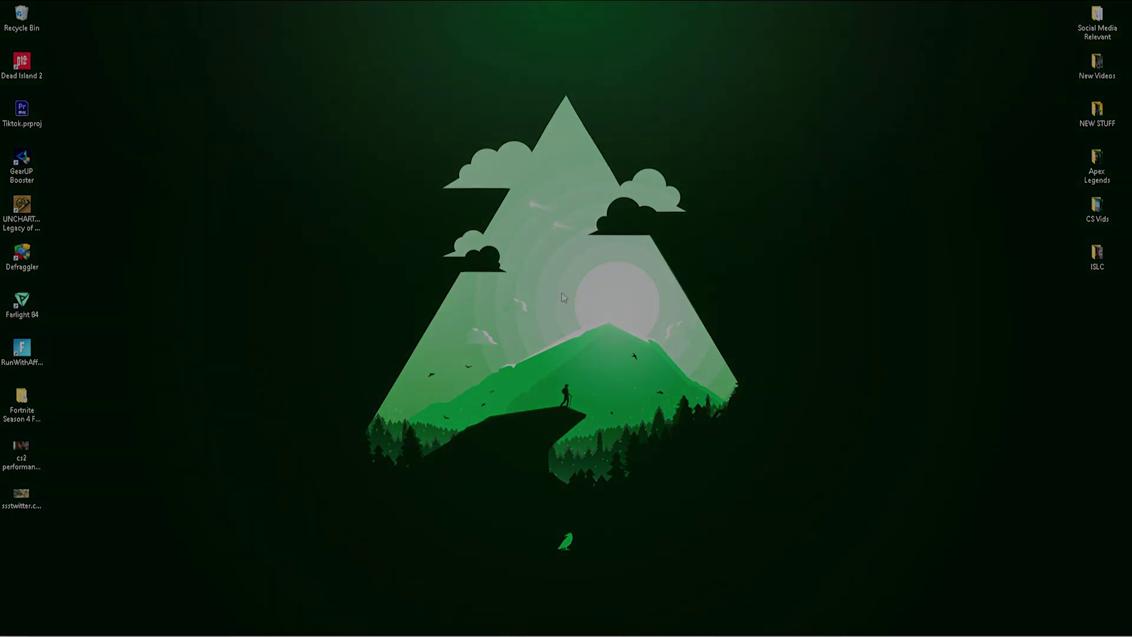